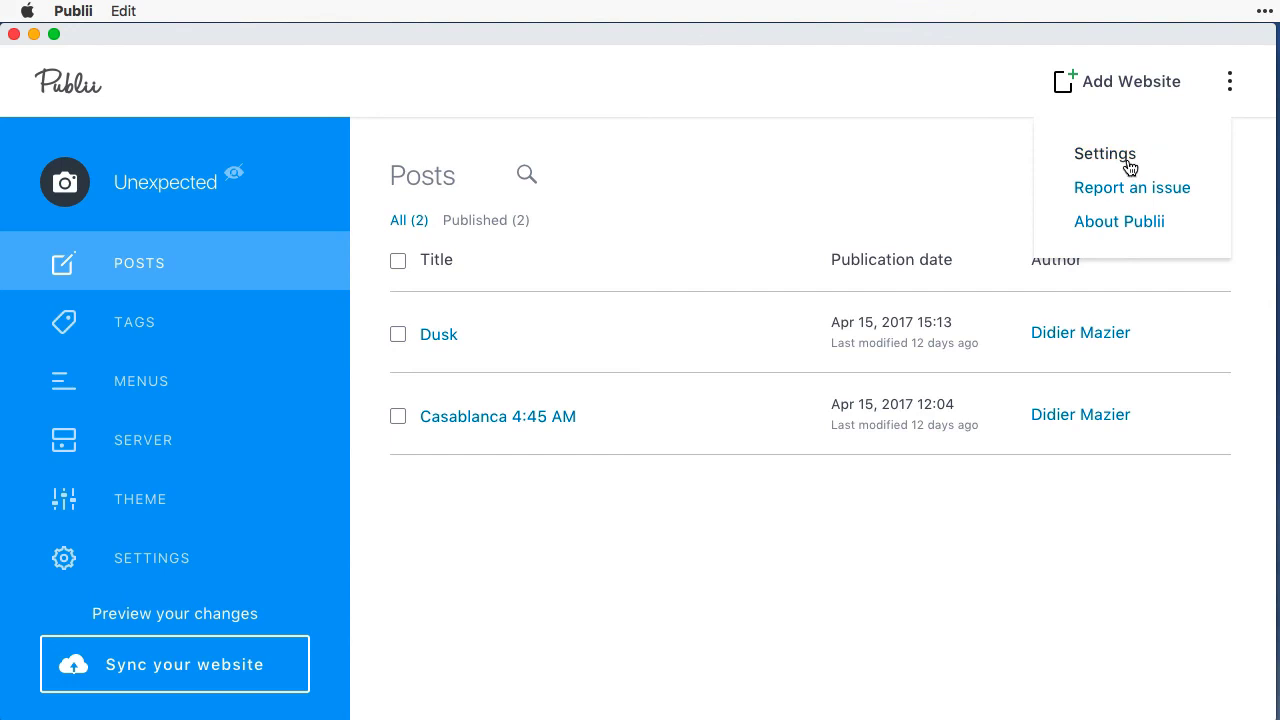
Open the global settings and review the basic options and the available themes
scroll(981, 220, down, 3)
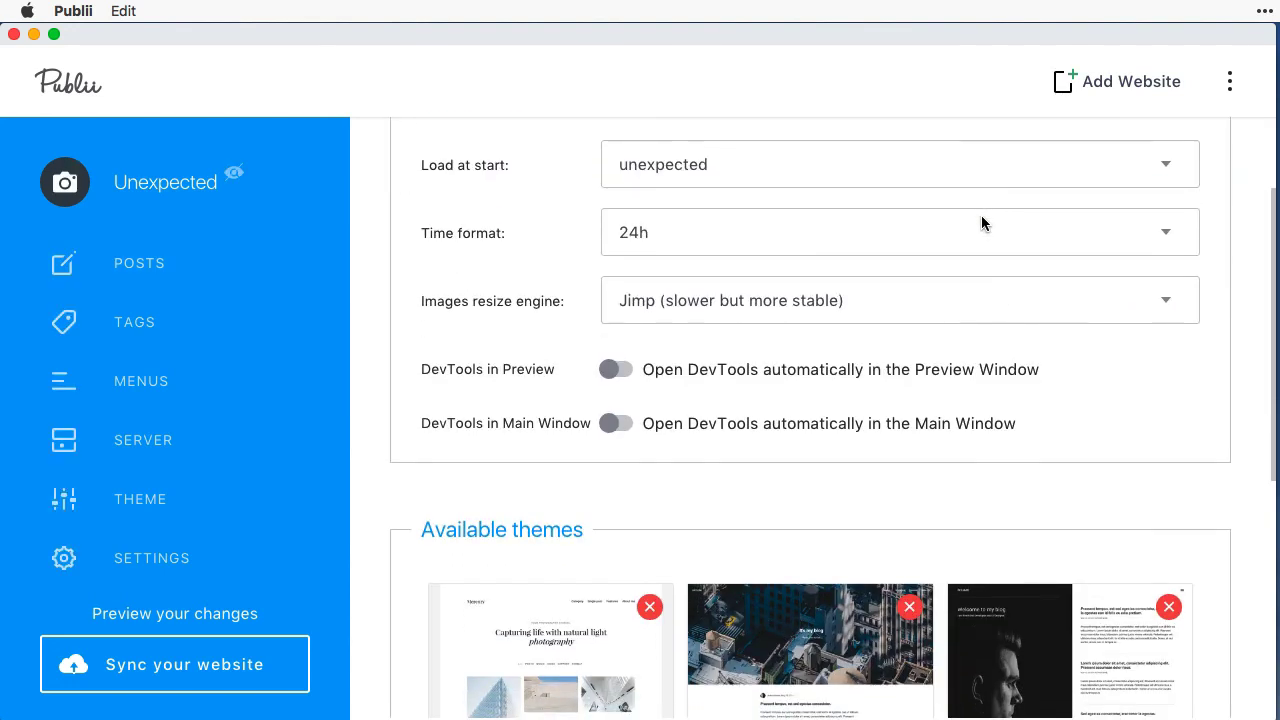
scroll(981, 222, up, 1)
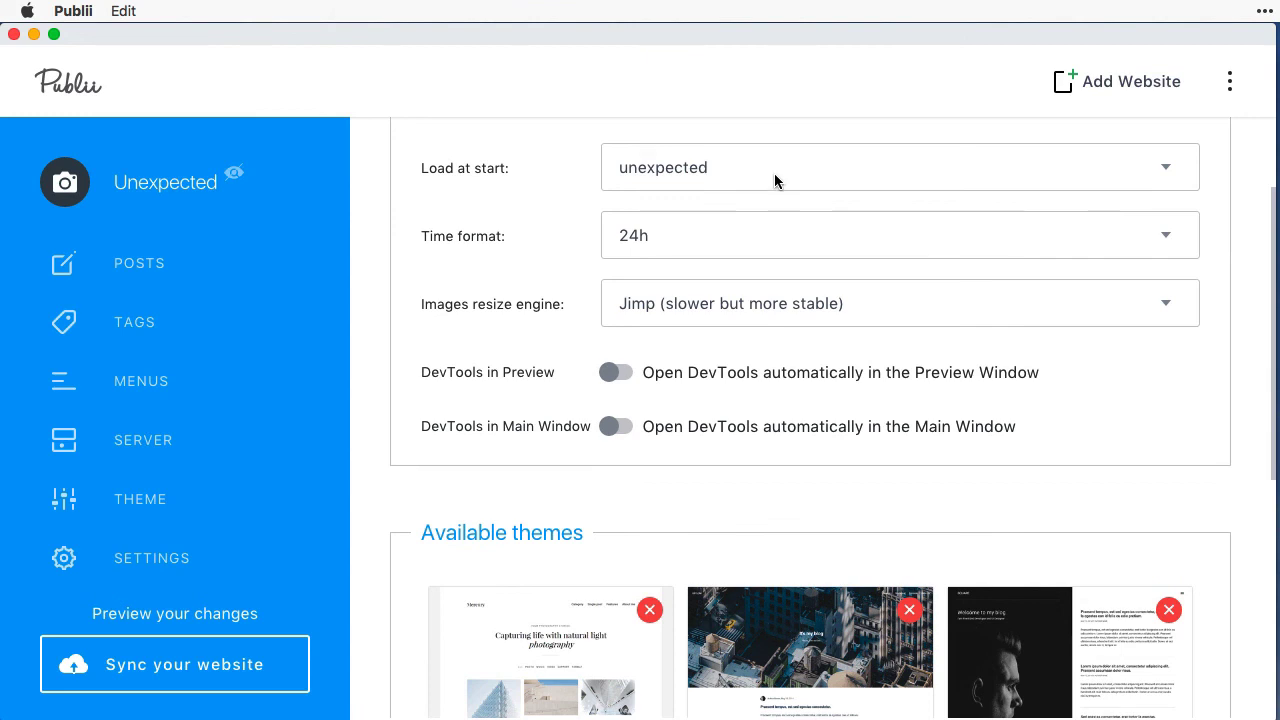
scroll(782, 176, down, 2)
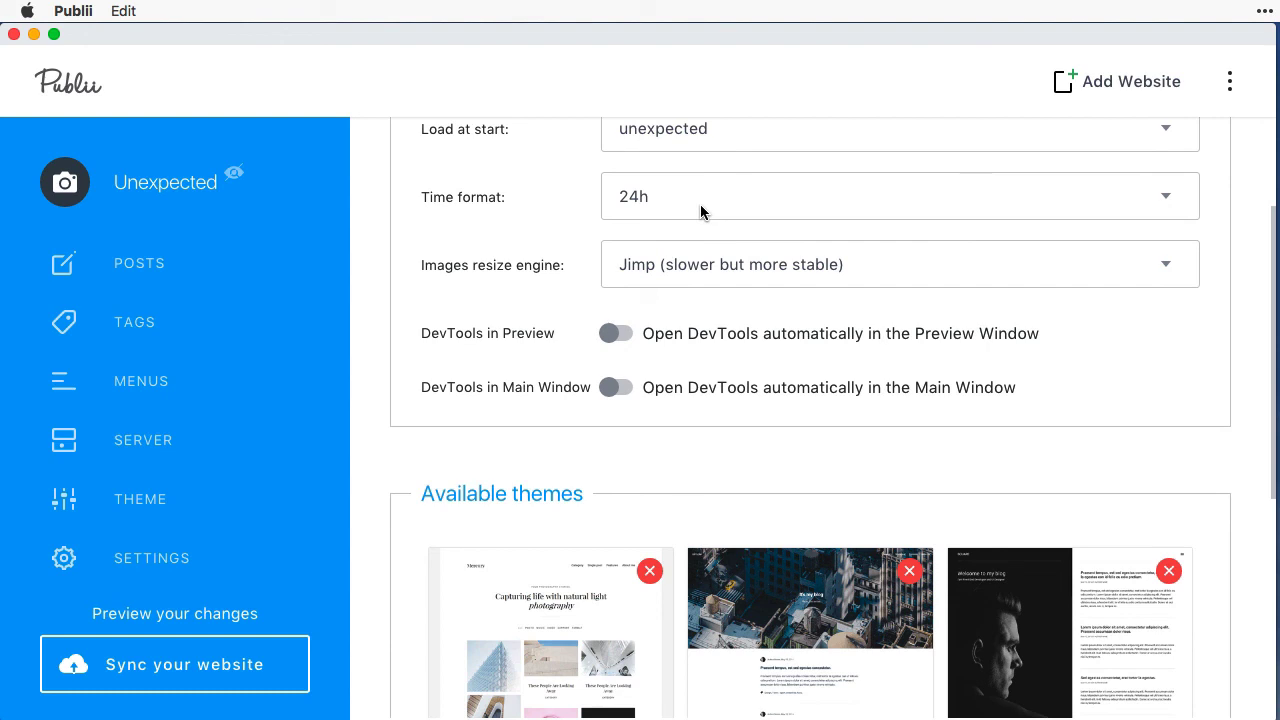
scroll(786, 218, down, 2)
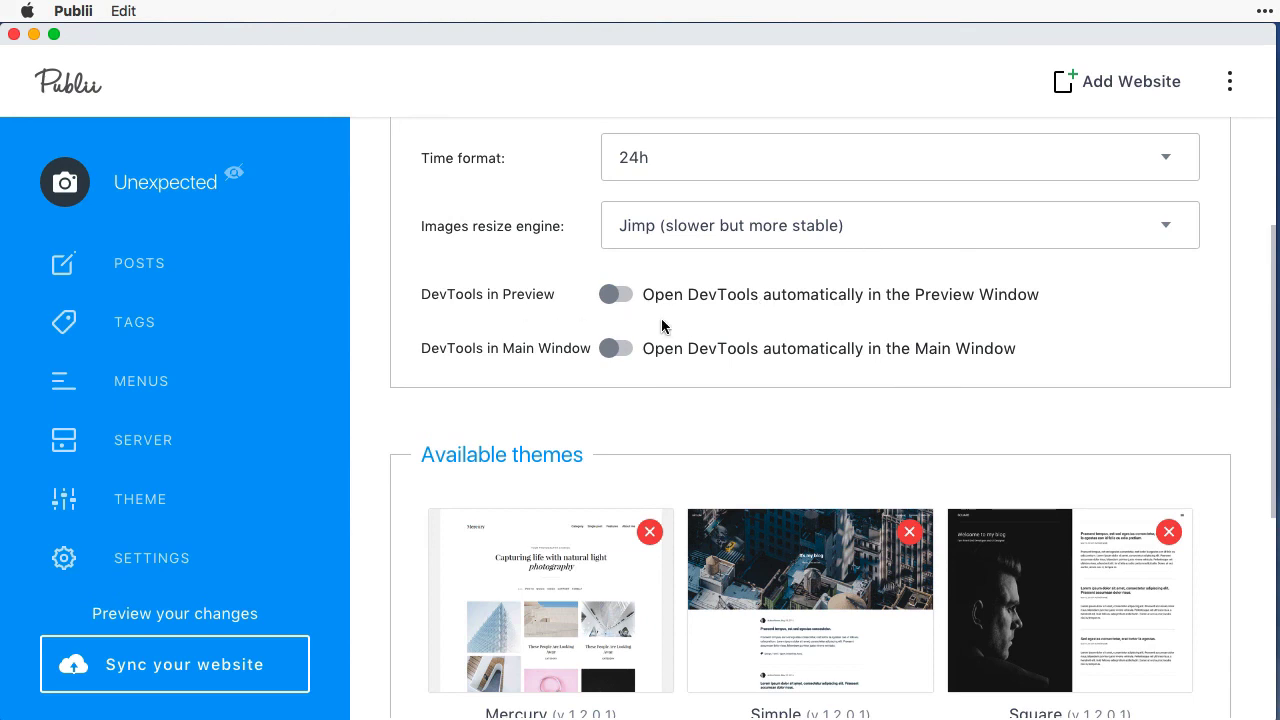
scroll(811, 352, down, 5)
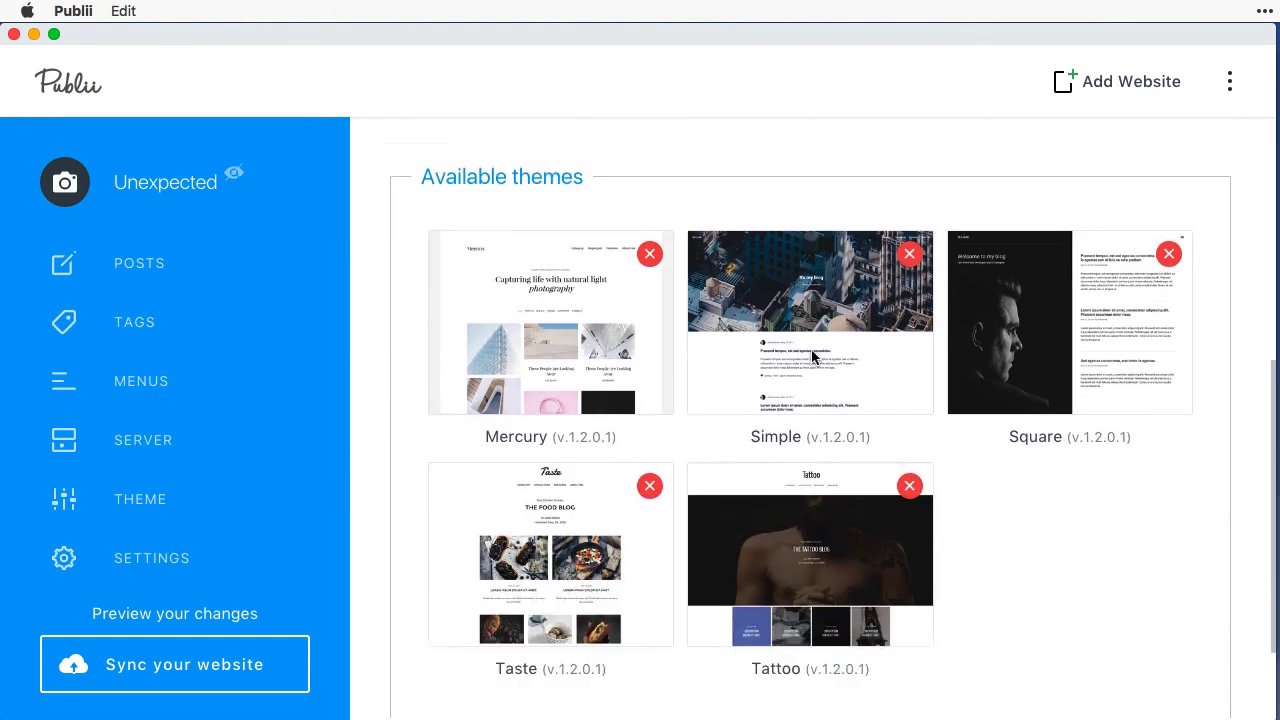
scroll(811, 352, down, 1)
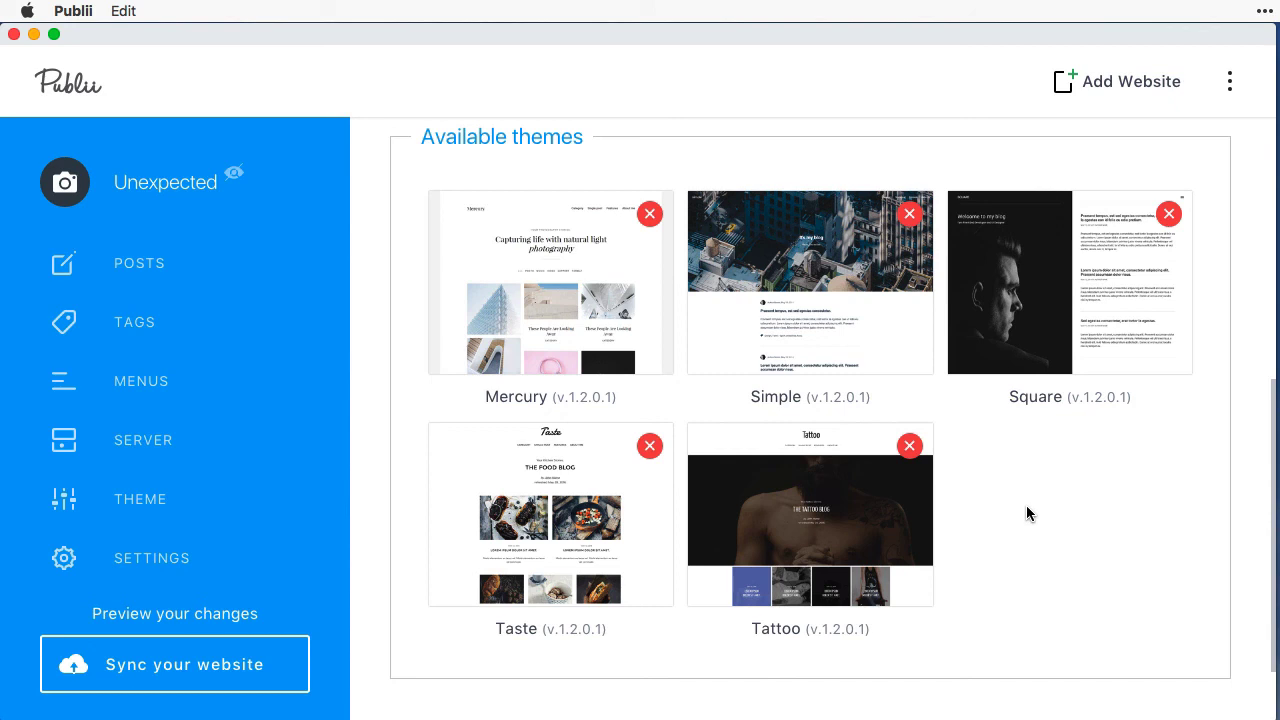
scroll(855, 337, up, 10)
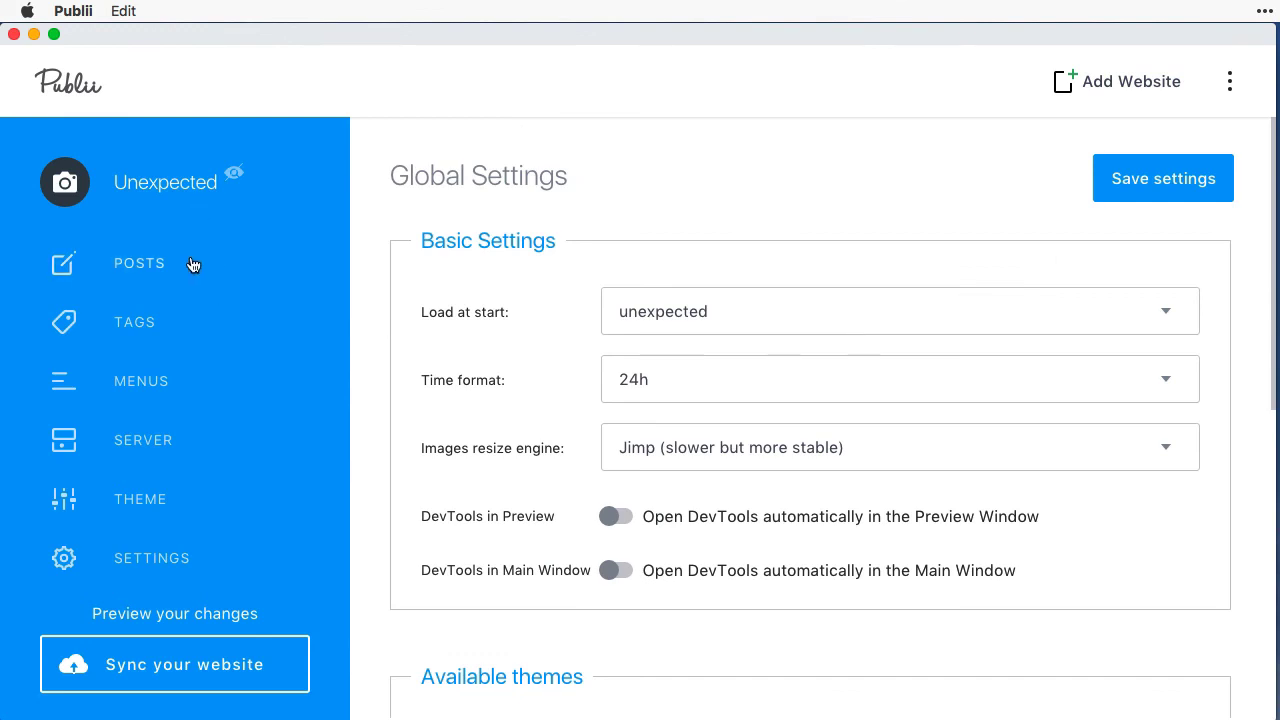
Open the settings of the Unexpected site and change its logo colour to blue and finally to magenta-purple
click(66, 185)
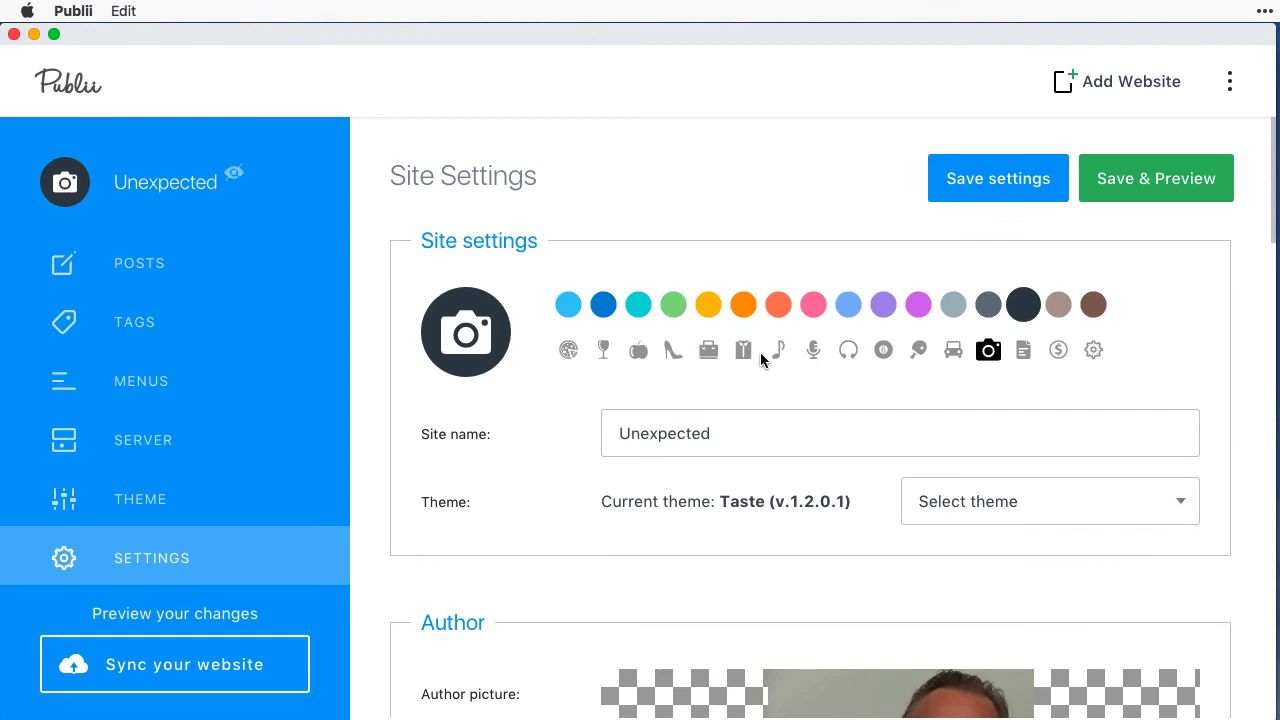
scroll(760, 355, down, 2)
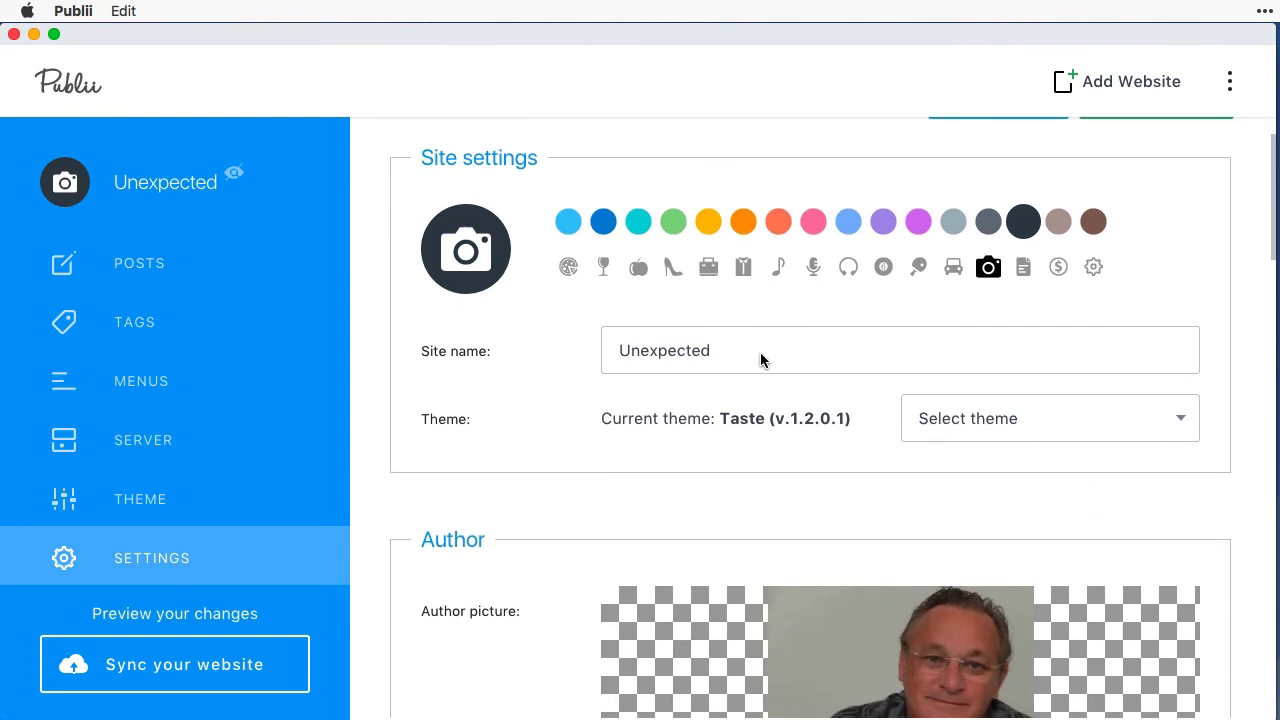
click(597, 225)
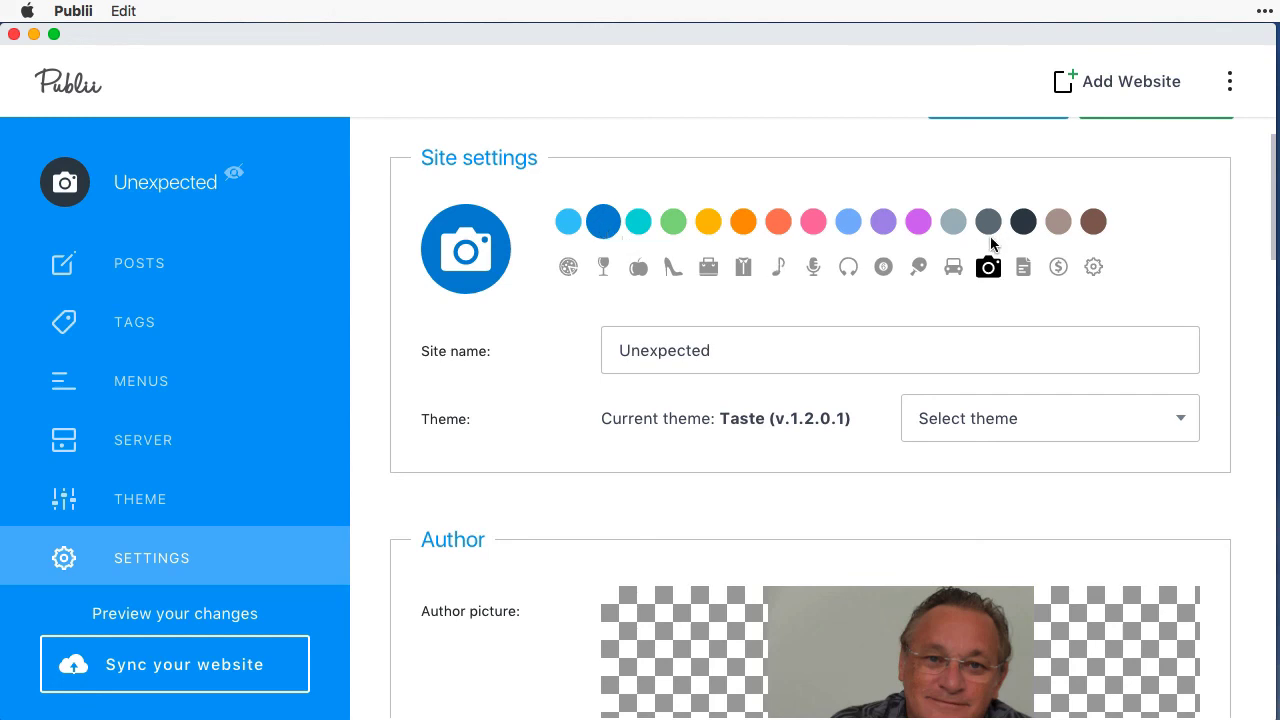
click(922, 230)
Examine the site name and the themes offered for use, installation or uninstallation, keeping the current theme
scroll(871, 330, down, 3)
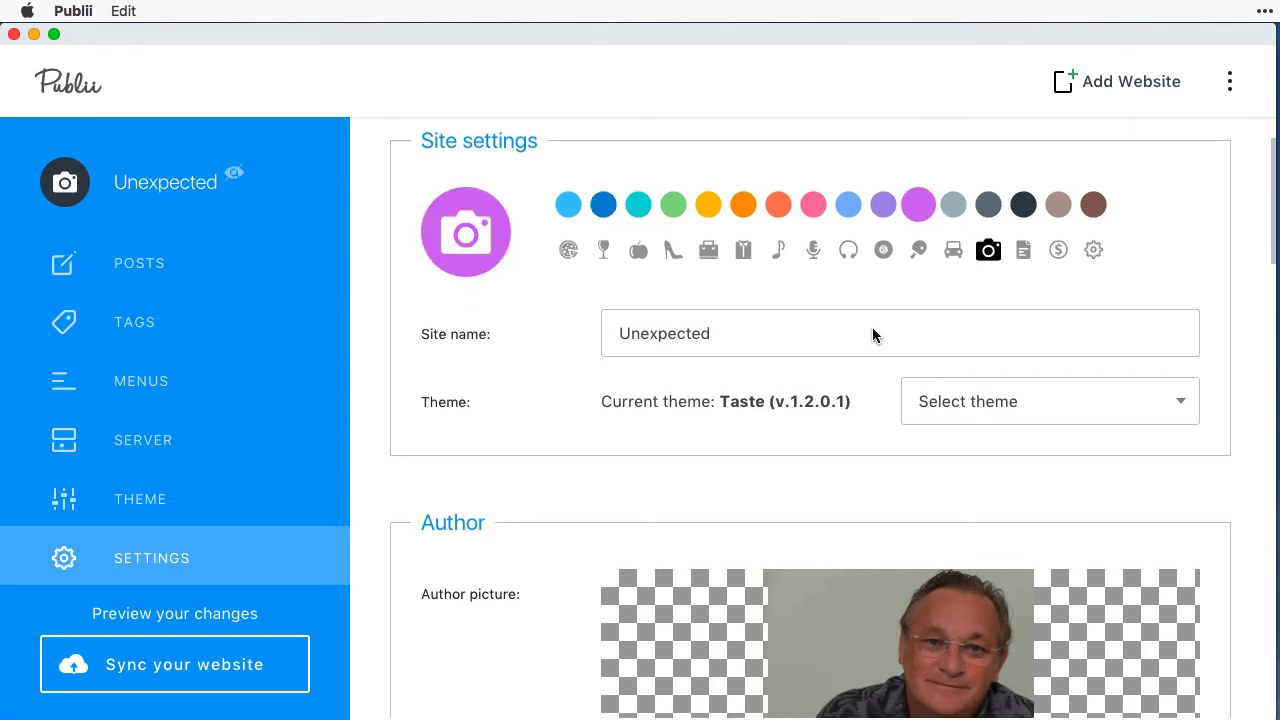
double_click(740, 224)
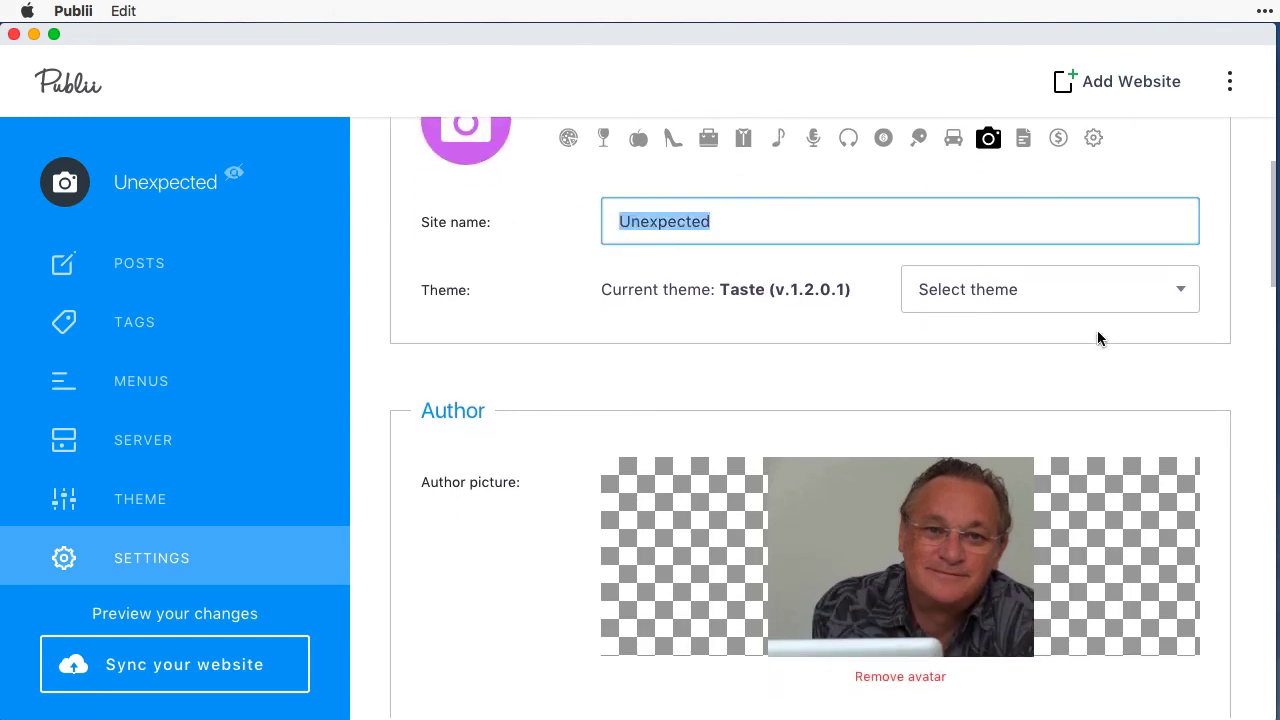
click(1164, 290)
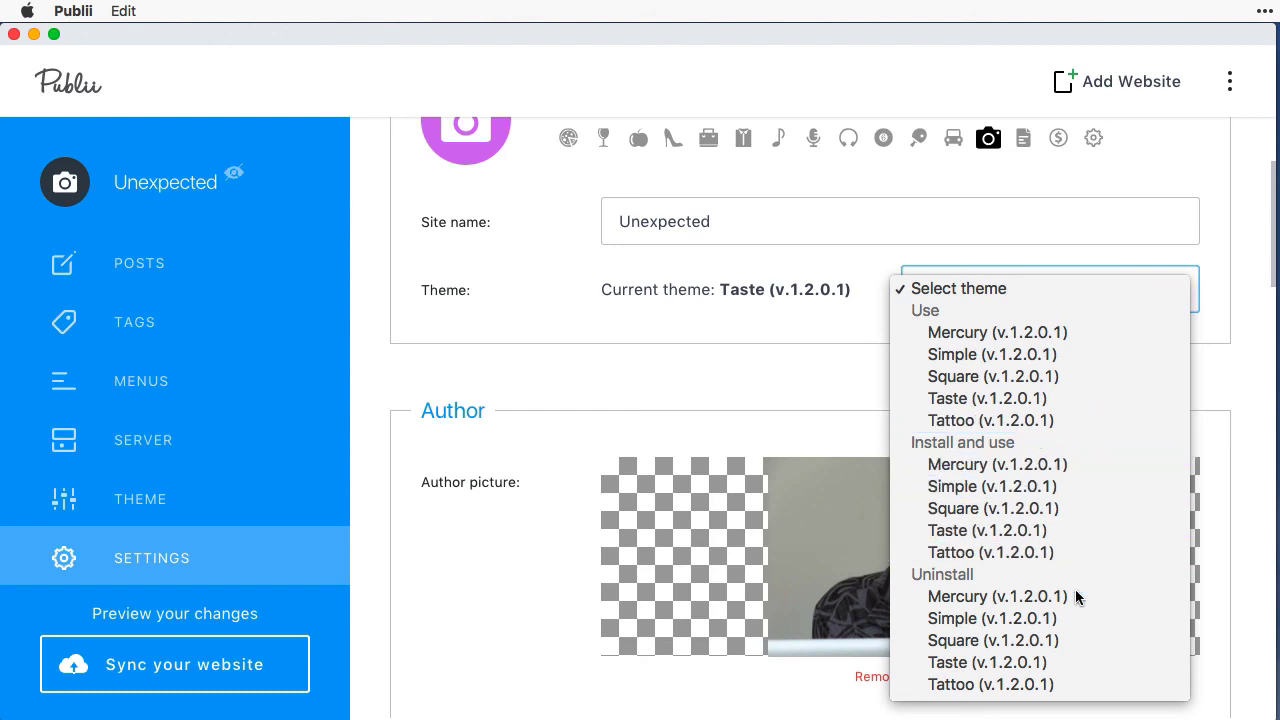
click(846, 285)
Review the author picture, name, e-mail, Gravatar and description settings of the site
scroll(771, 334, down, 4)
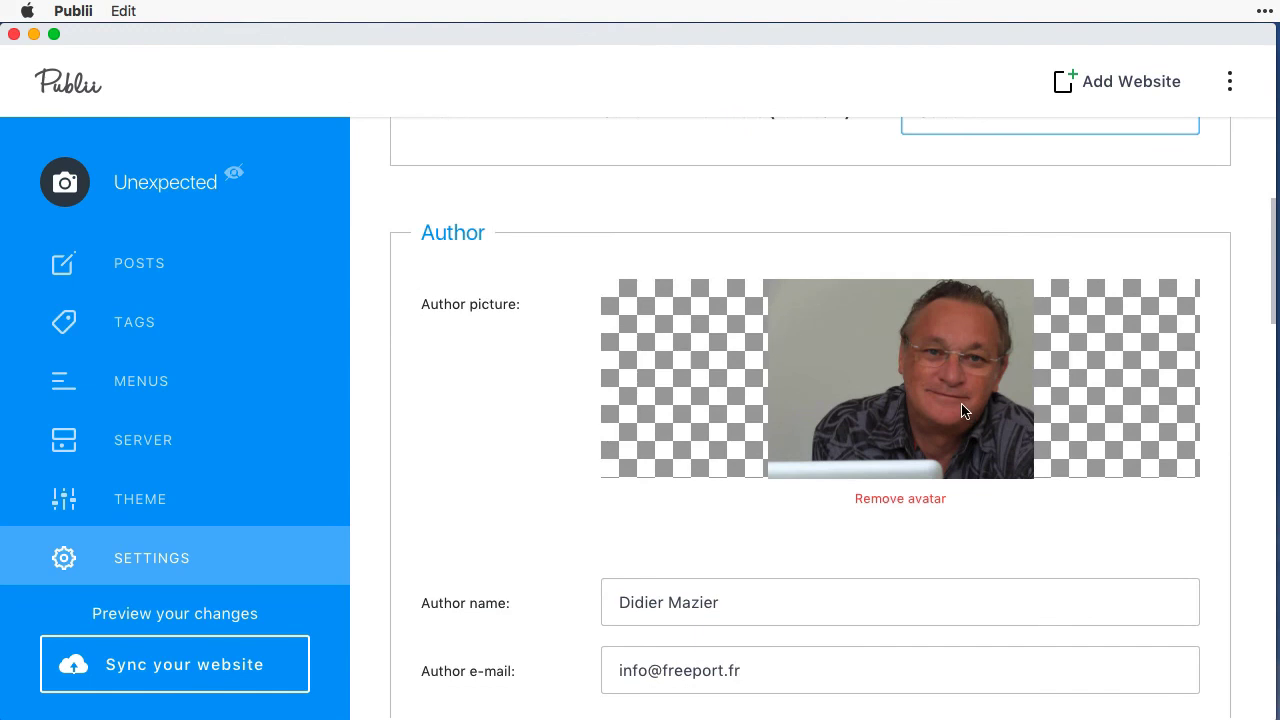
scroll(961, 410, down, 3)
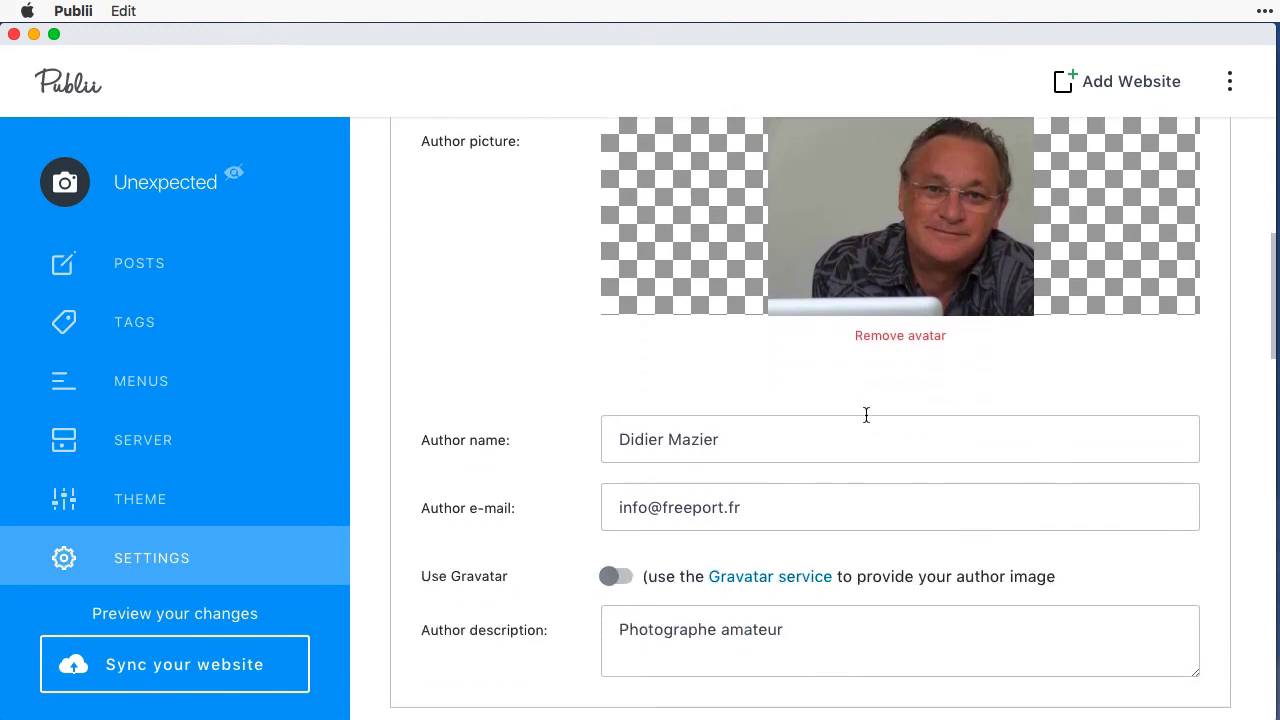
scroll(848, 500, down, 2)
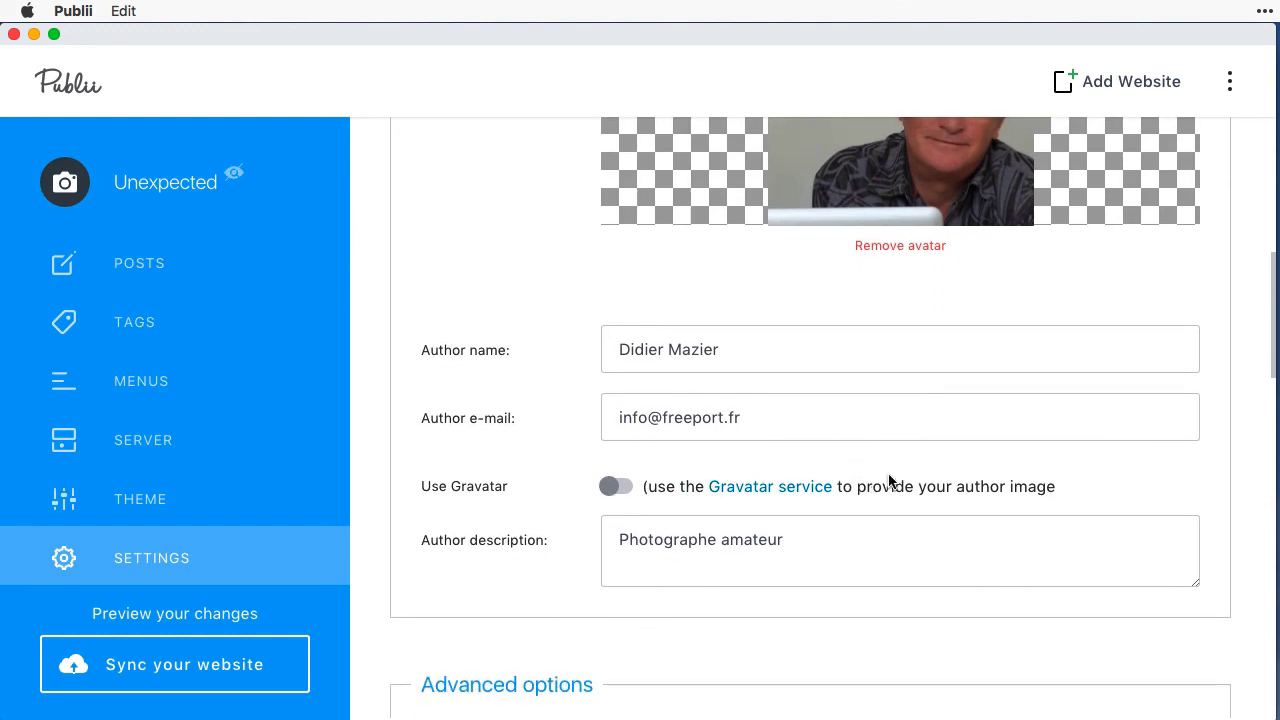
scroll(745, 437, down, 2)
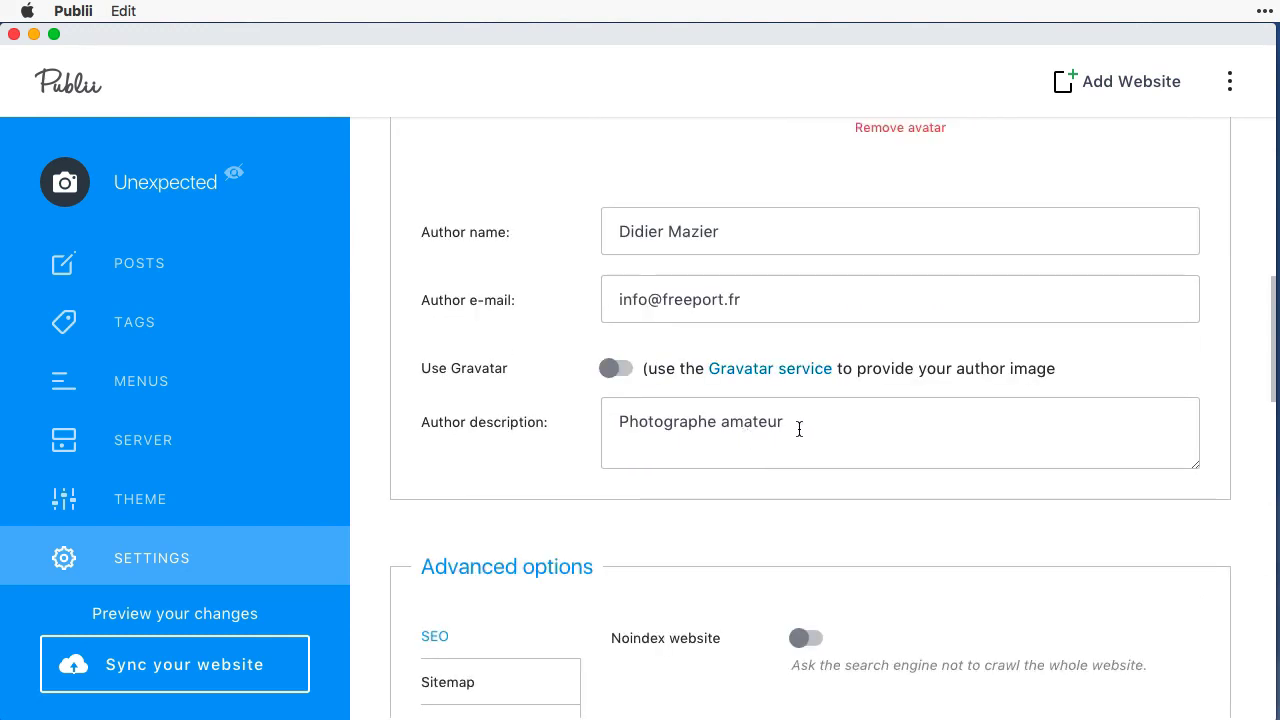
Try the Noindex website option in the advanced SEO settings, switching it on and back off
scroll(804, 426, down, 8)
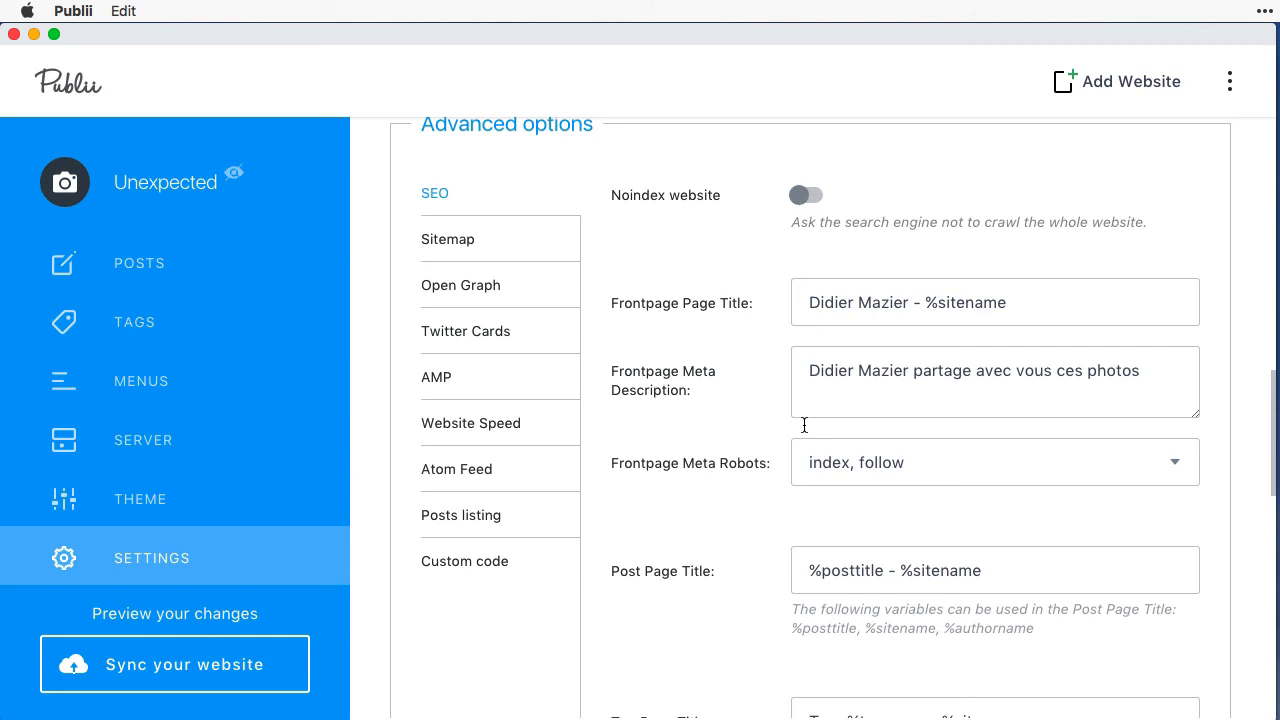
click(810, 198)
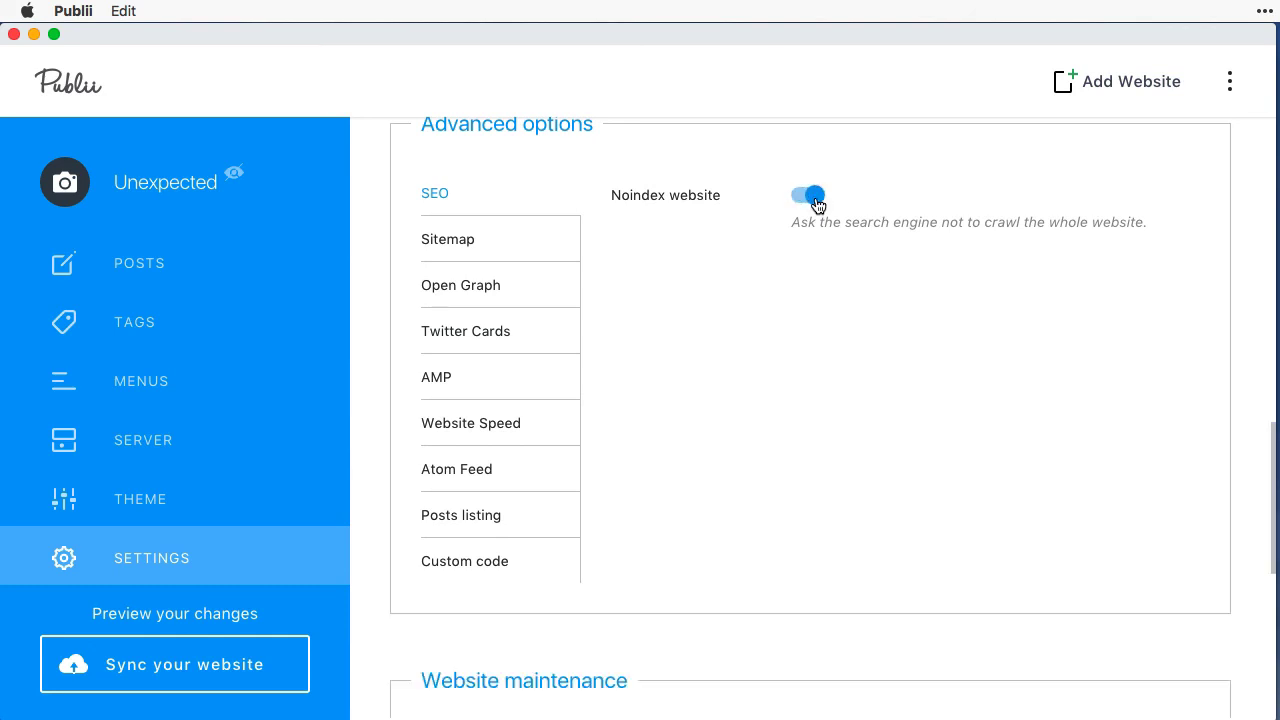
click(810, 198)
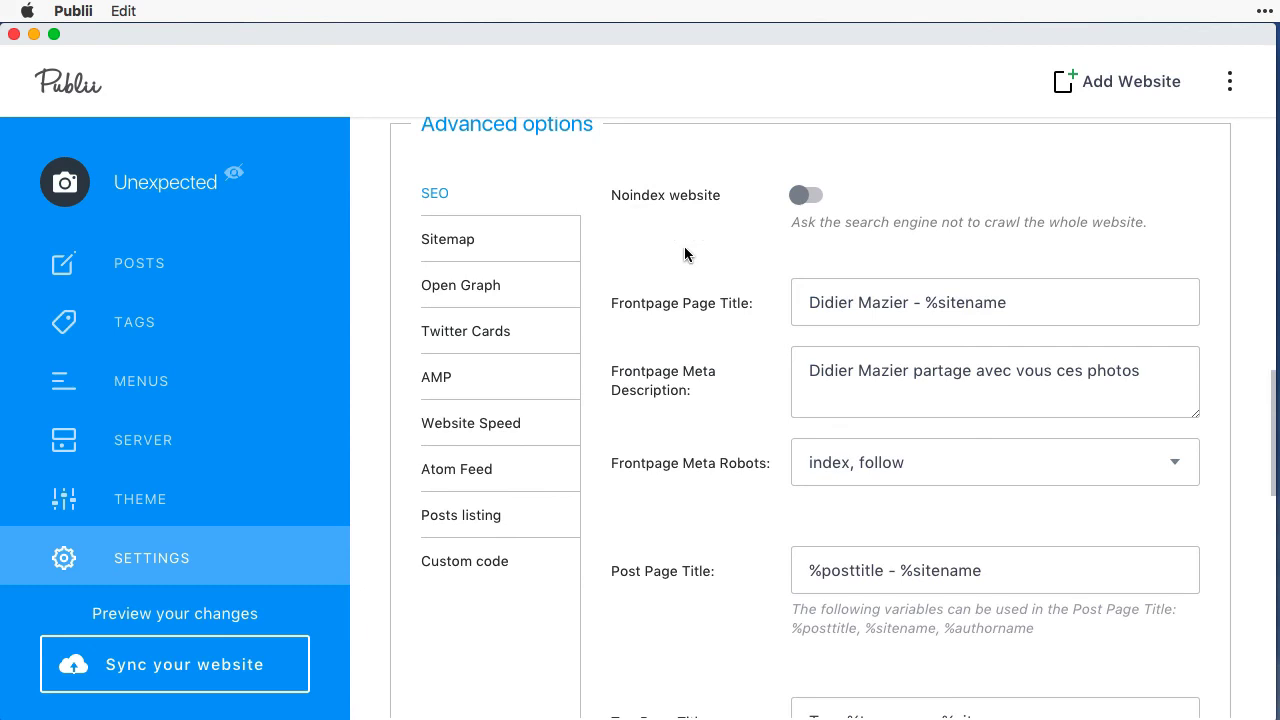
Examine the SEO page title, meta description and meta robots settings for the frontpage, posts, tags and authors
scroll(700, 260, down, 1)
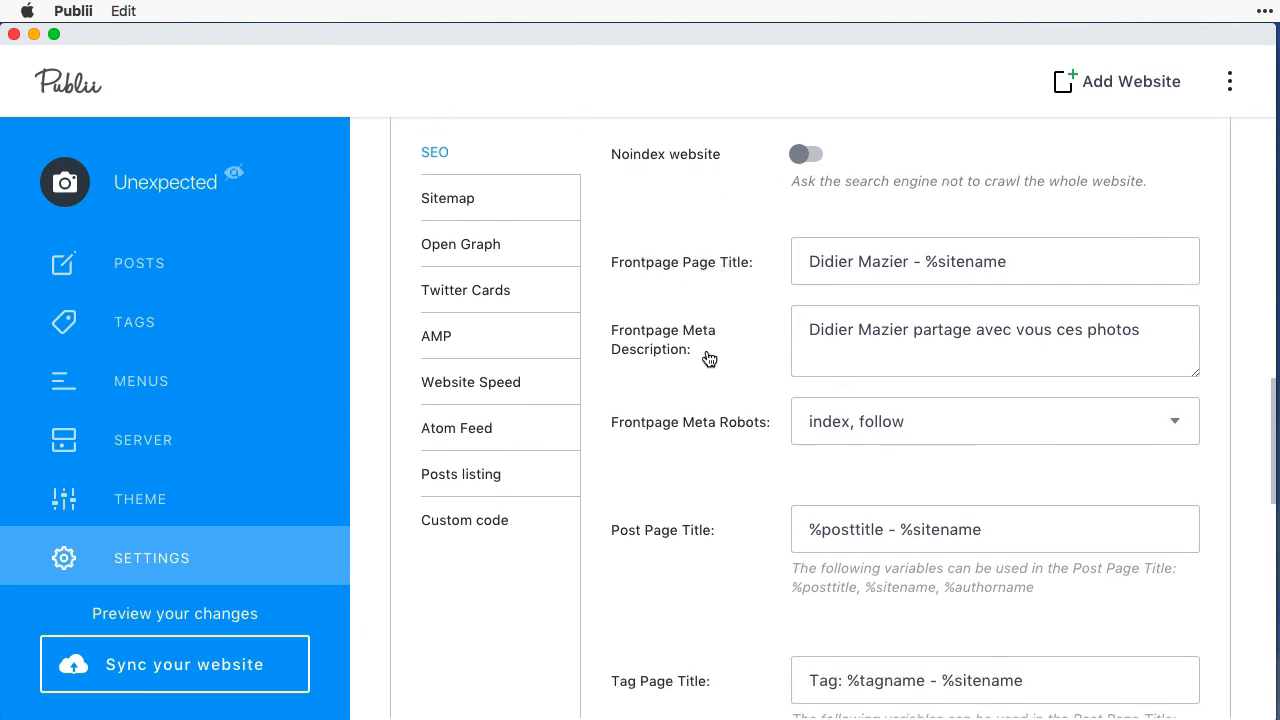
scroll(723, 446, down, 1)
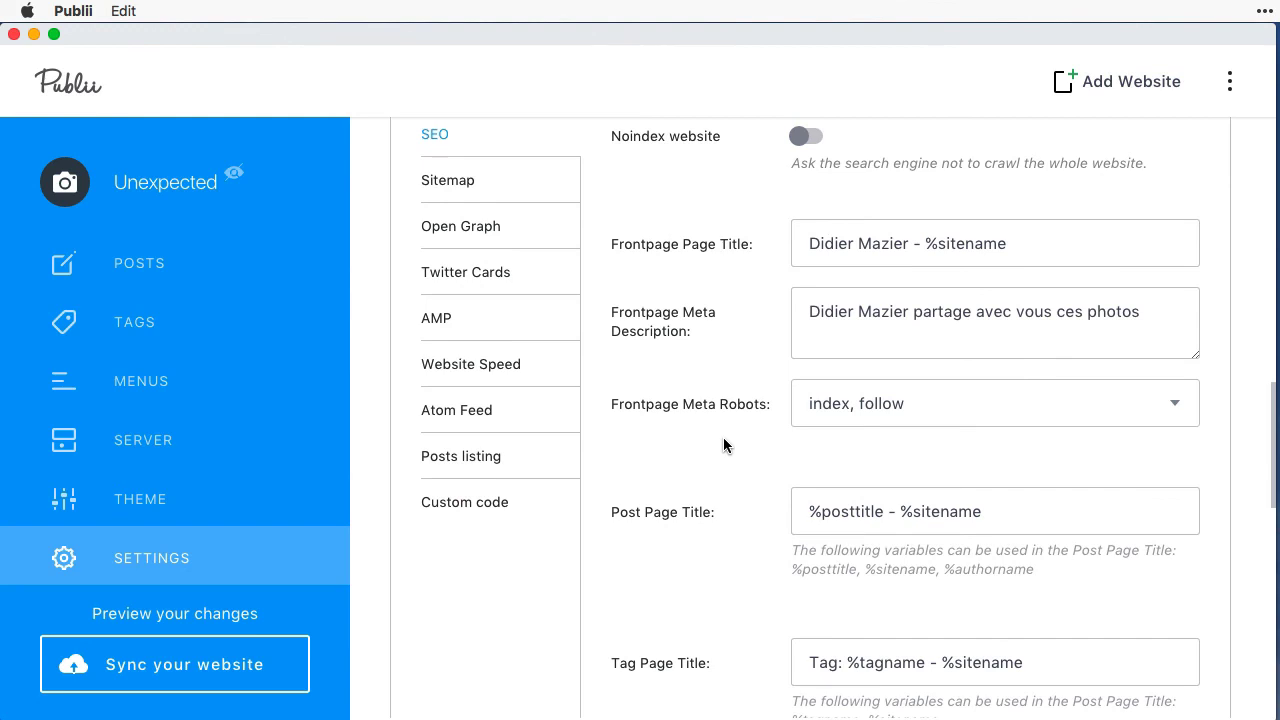
scroll(723, 446, down, 3)
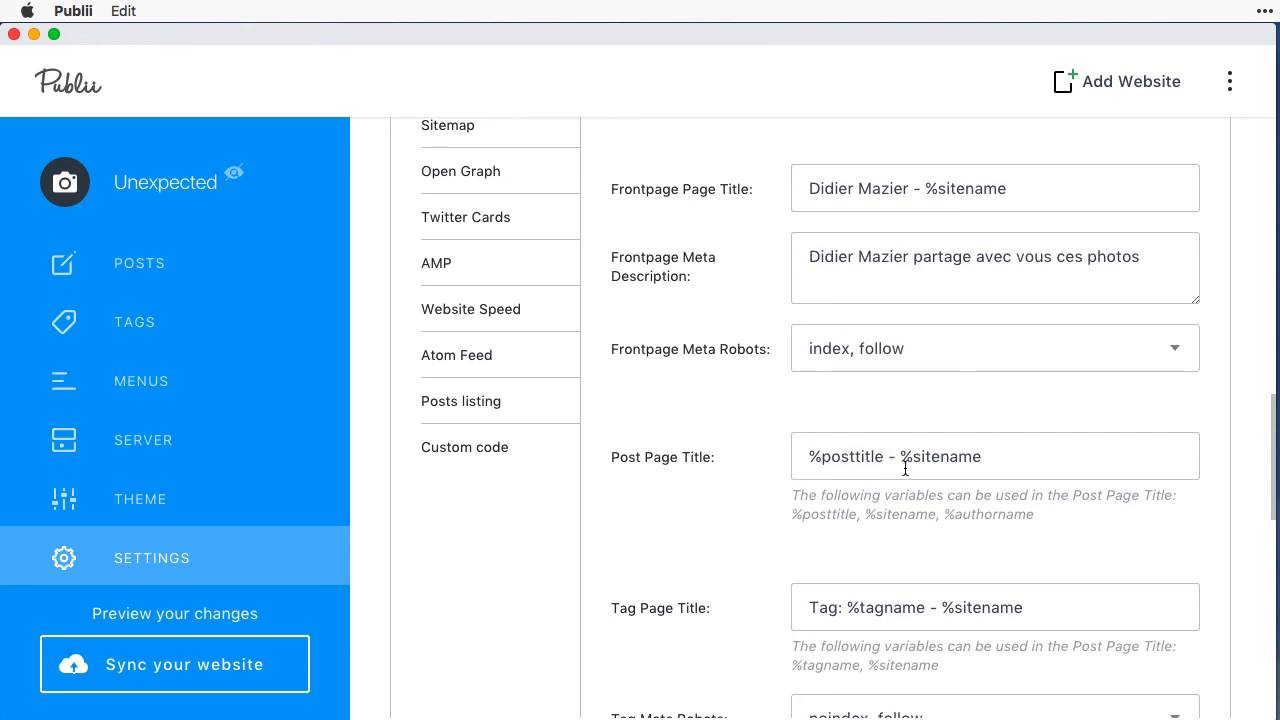
scroll(924, 462, down, 3)
scroll(926, 462, down, 5)
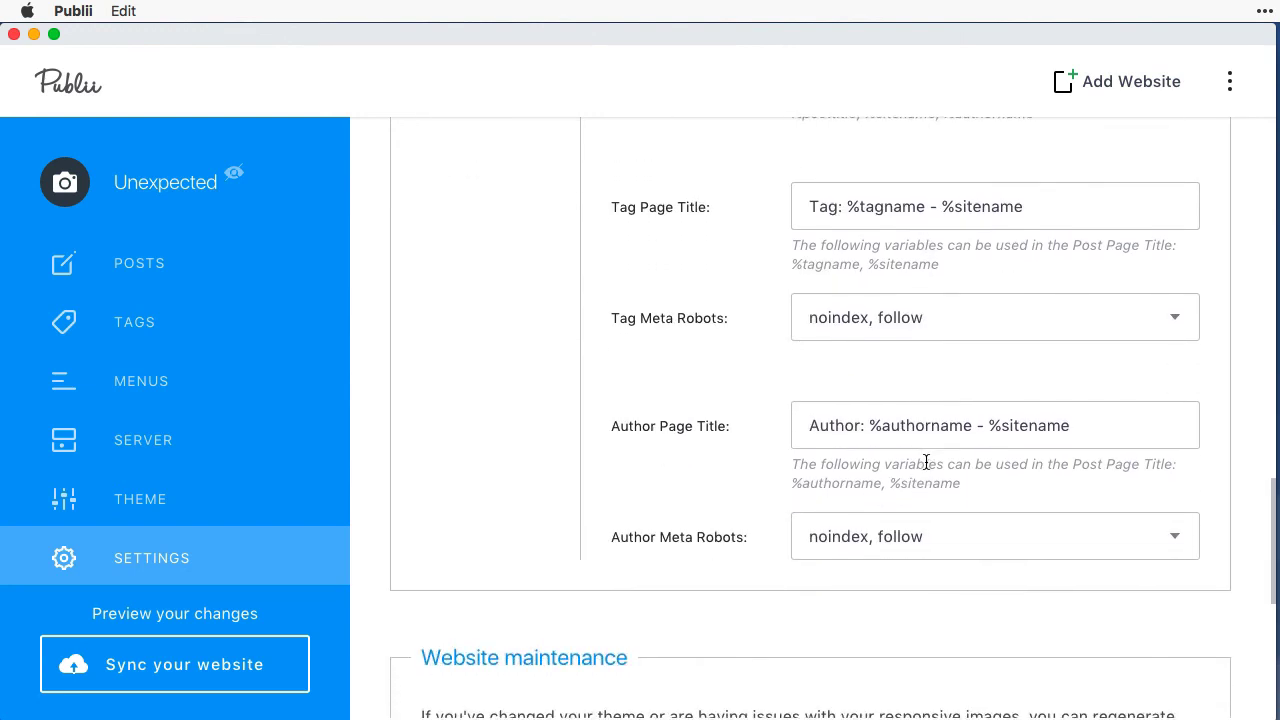
scroll(926, 462, up, 8)
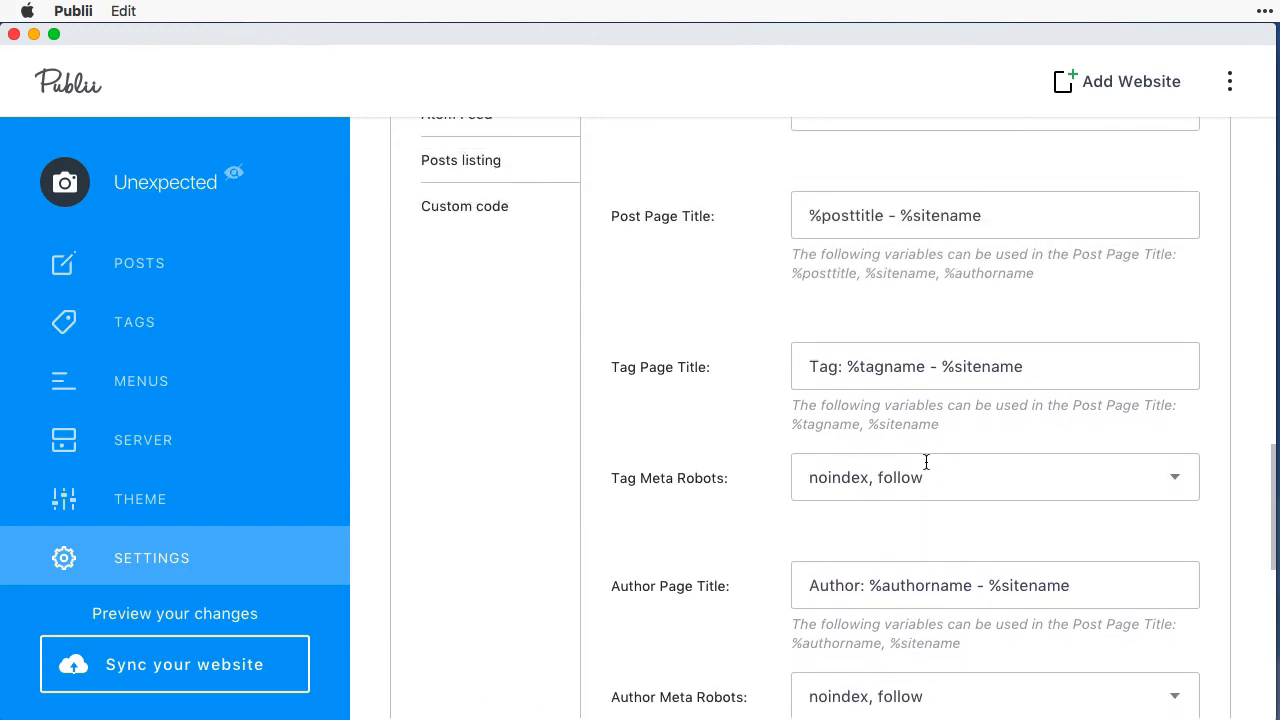
scroll(926, 460, up, 3)
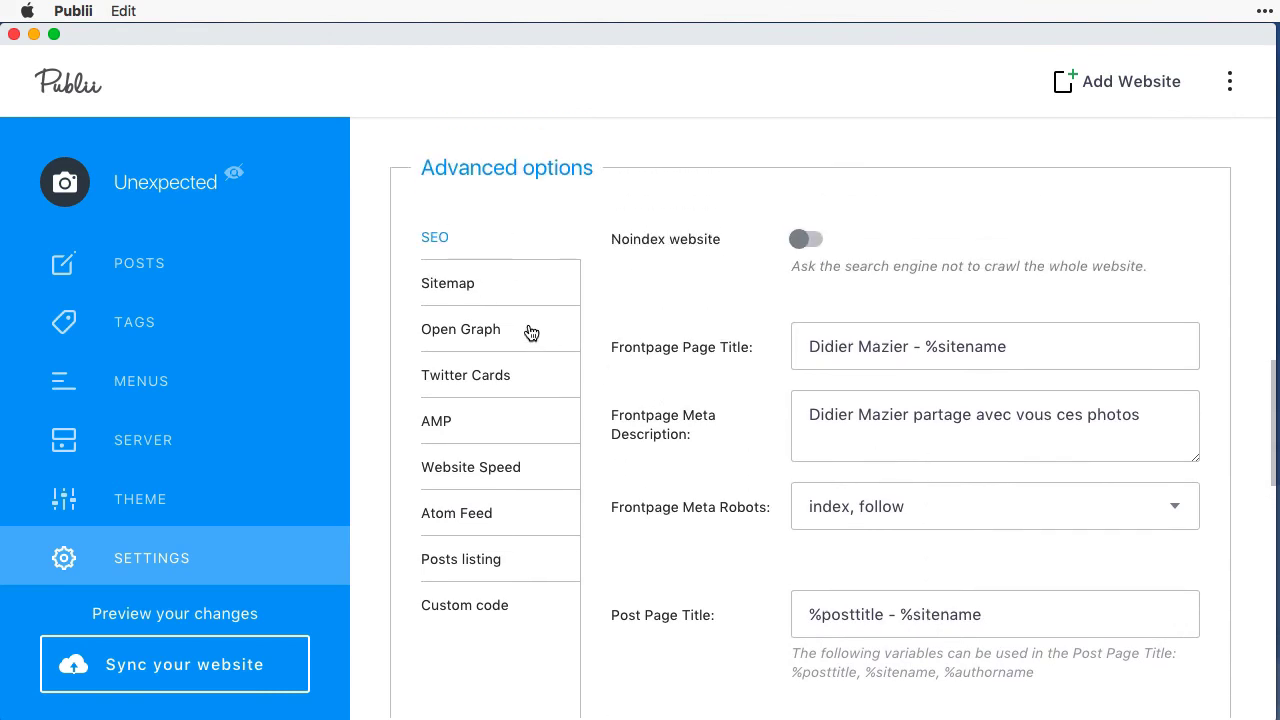
Review the advanced options for Sitemap, Open Graph, Twitter Cards, AMP, Website Speed, Posts listing and Custom code
click(472, 292)
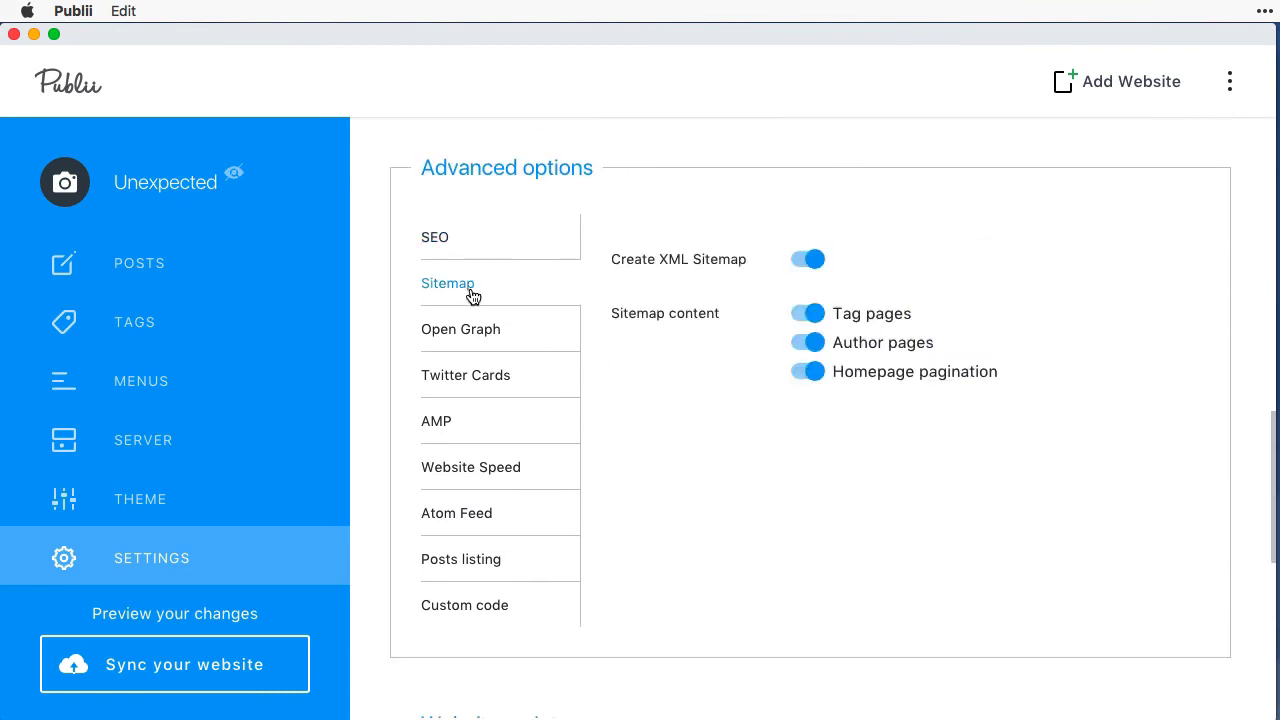
click(489, 343)
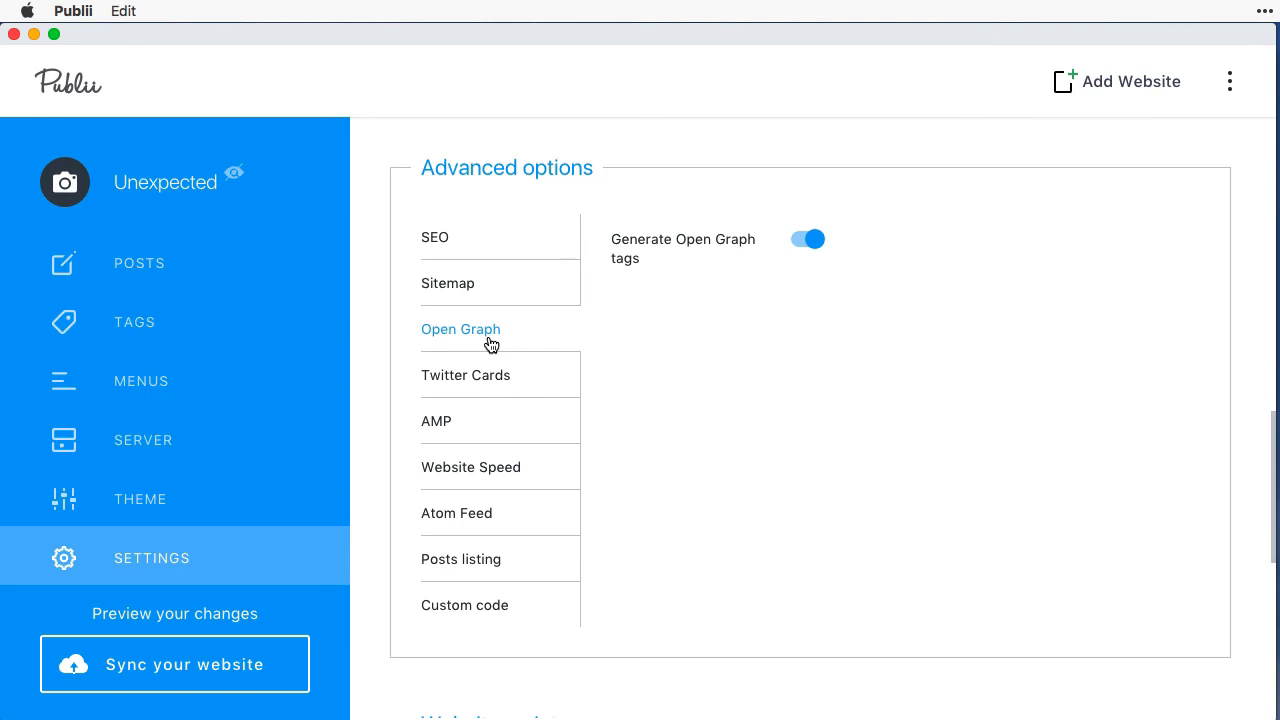
click(468, 395)
click(457, 425)
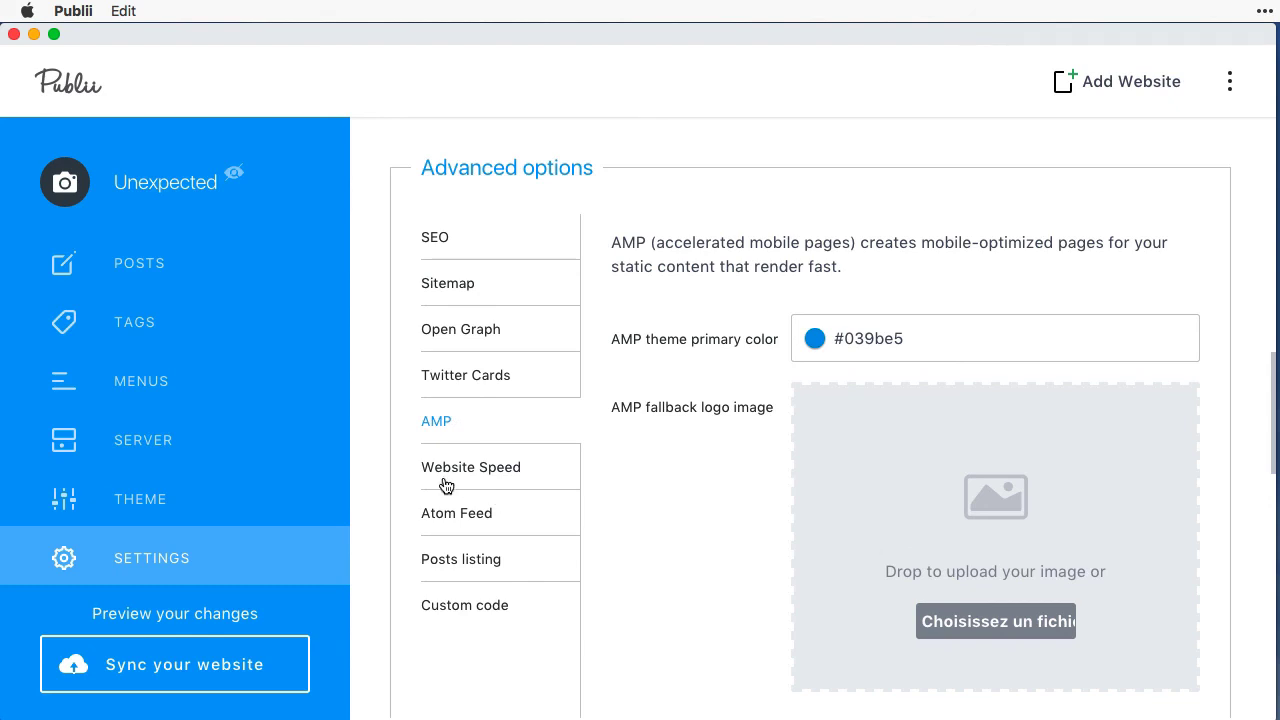
click(481, 476)
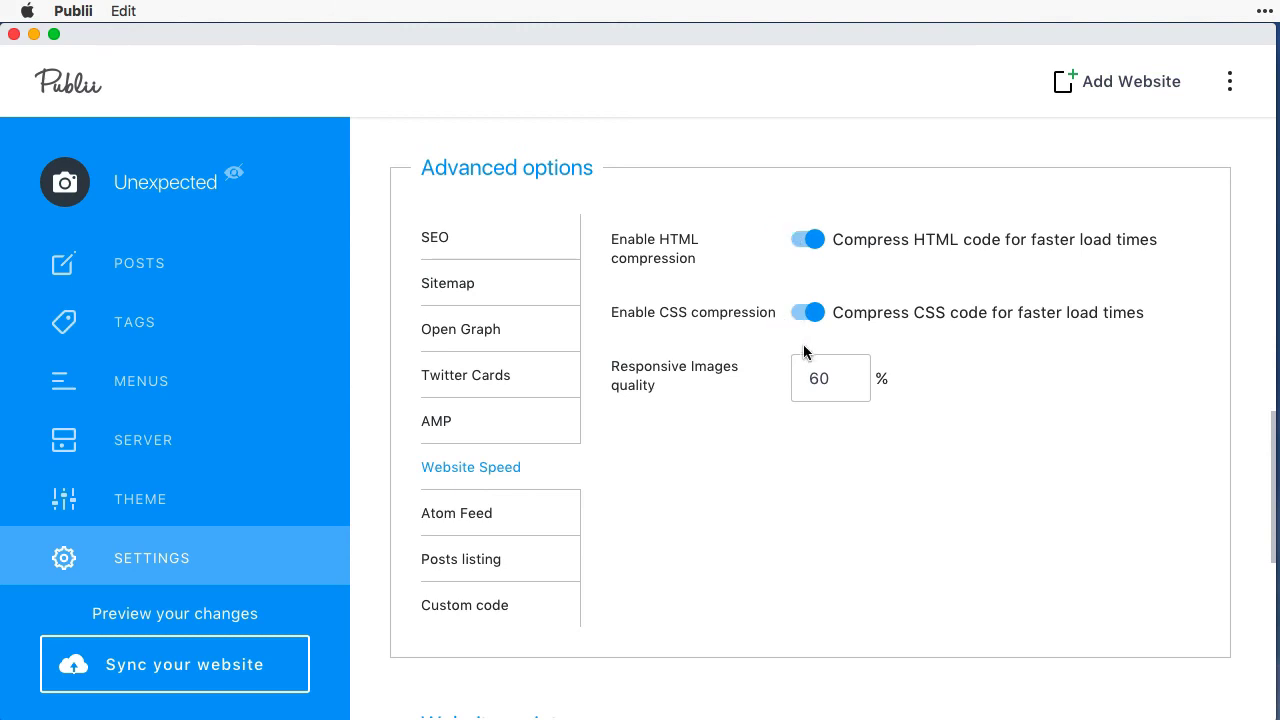
drag(830, 378, 792, 371)
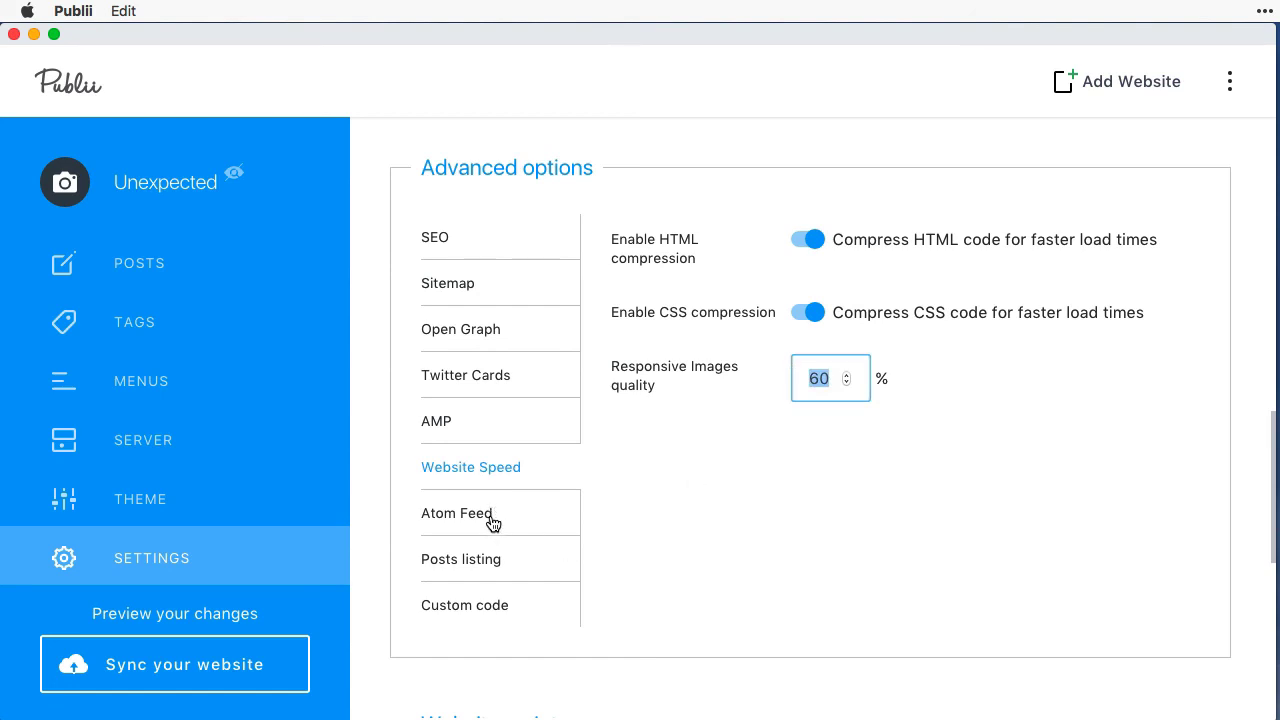
click(470, 566)
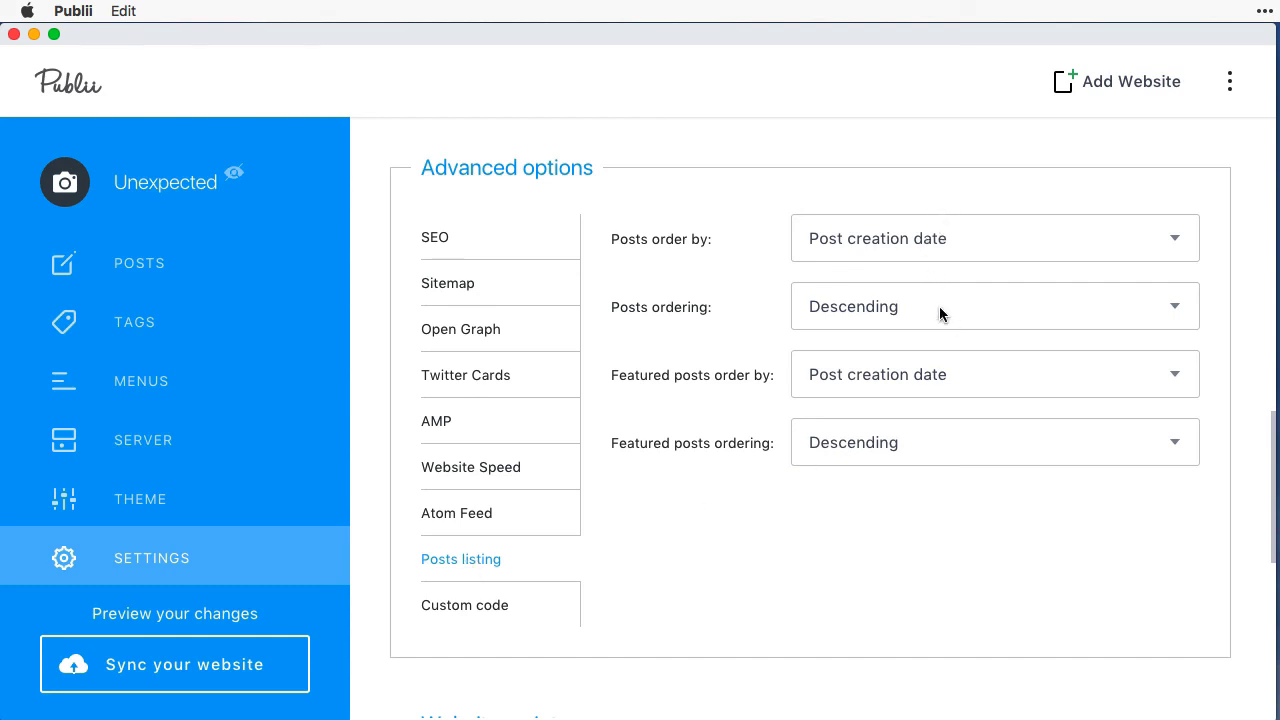
click(481, 621)
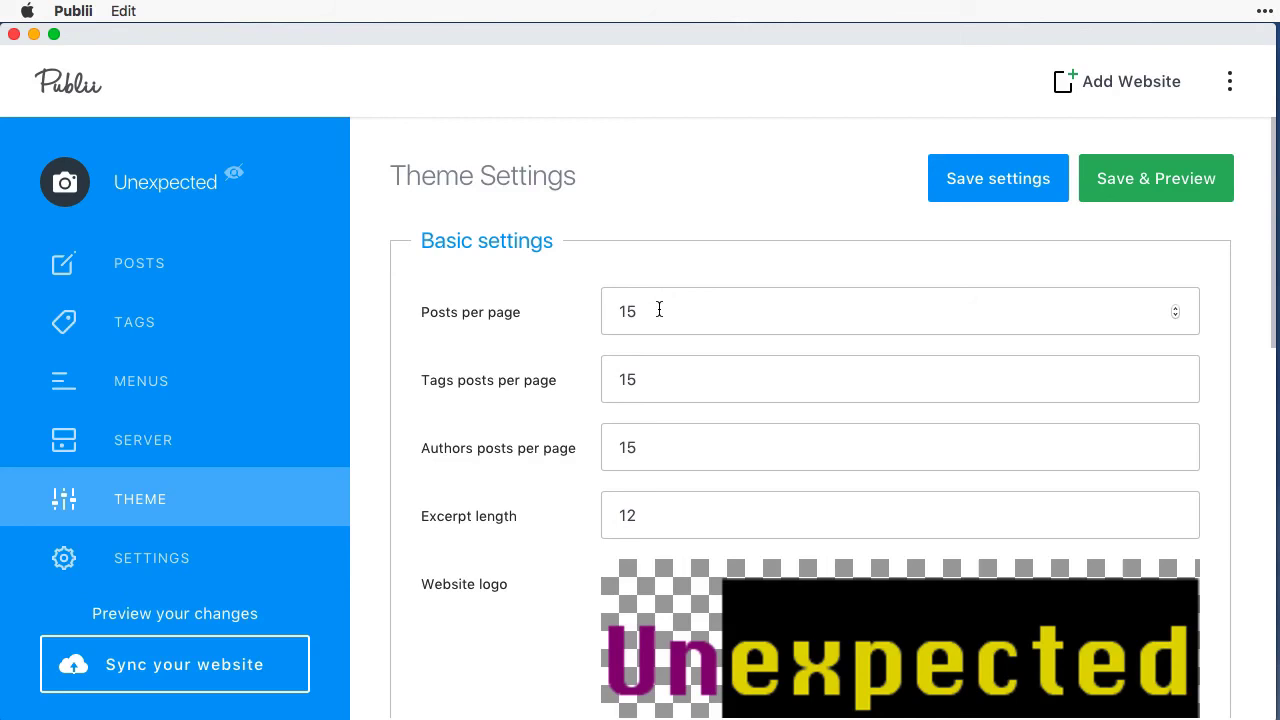
Review the theme's basic settings, website logo and custom settings, including the Hero section text
scroll(370, 316, down, 5)
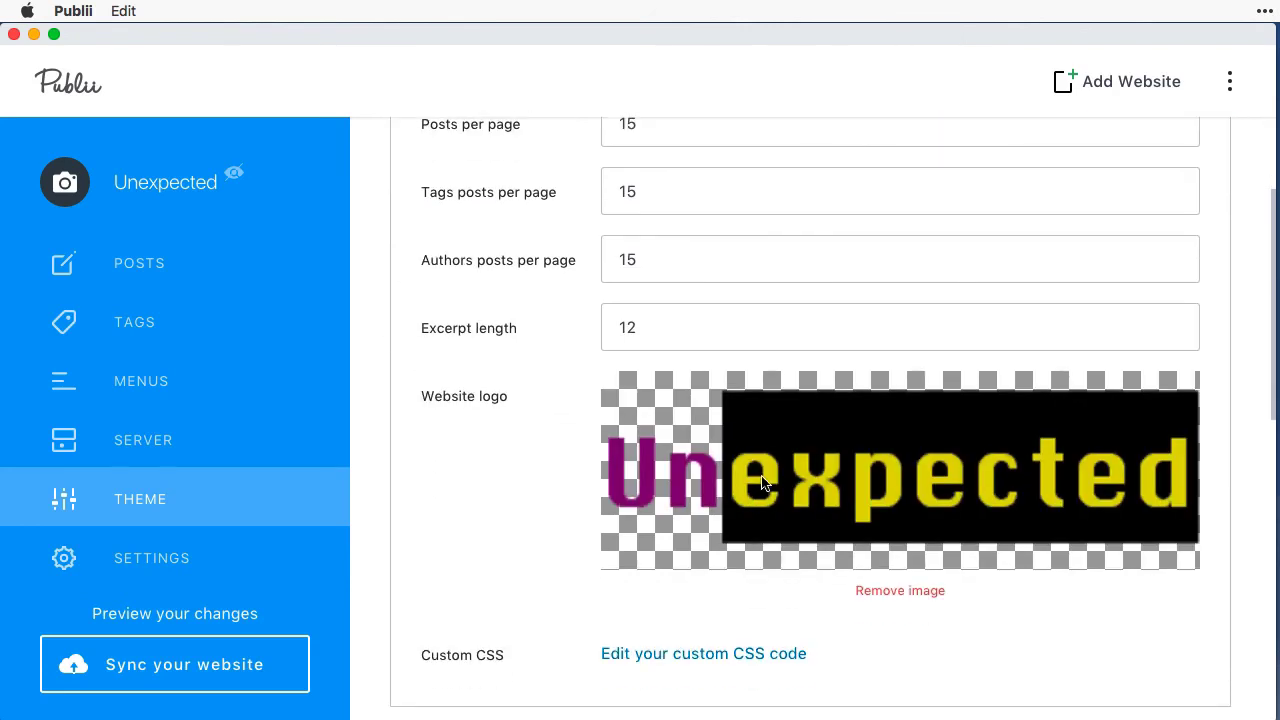
scroll(762, 484, down, 10)
scroll(765, 485, down, 3)
scroll(760, 476, down, 2)
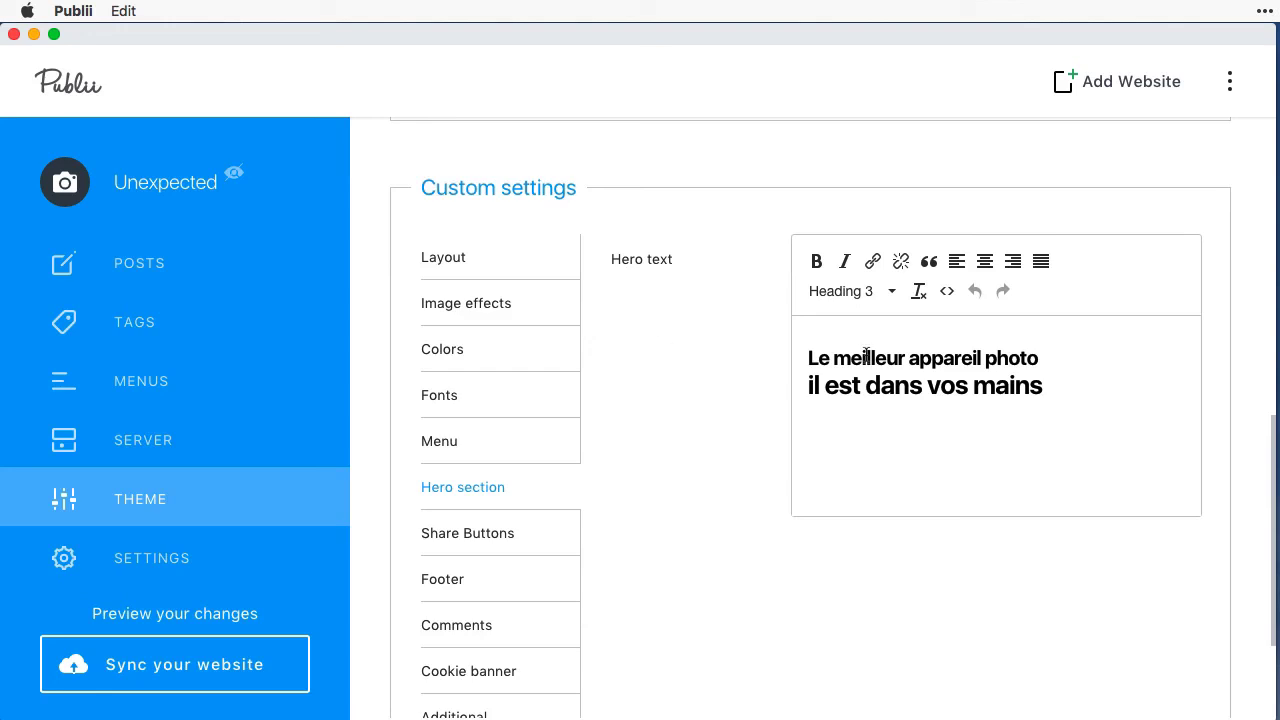
Save the theme settings and preview the site's front page, checking the hero text and the posts listed beneath it
drag(1066, 390, 783, 343)
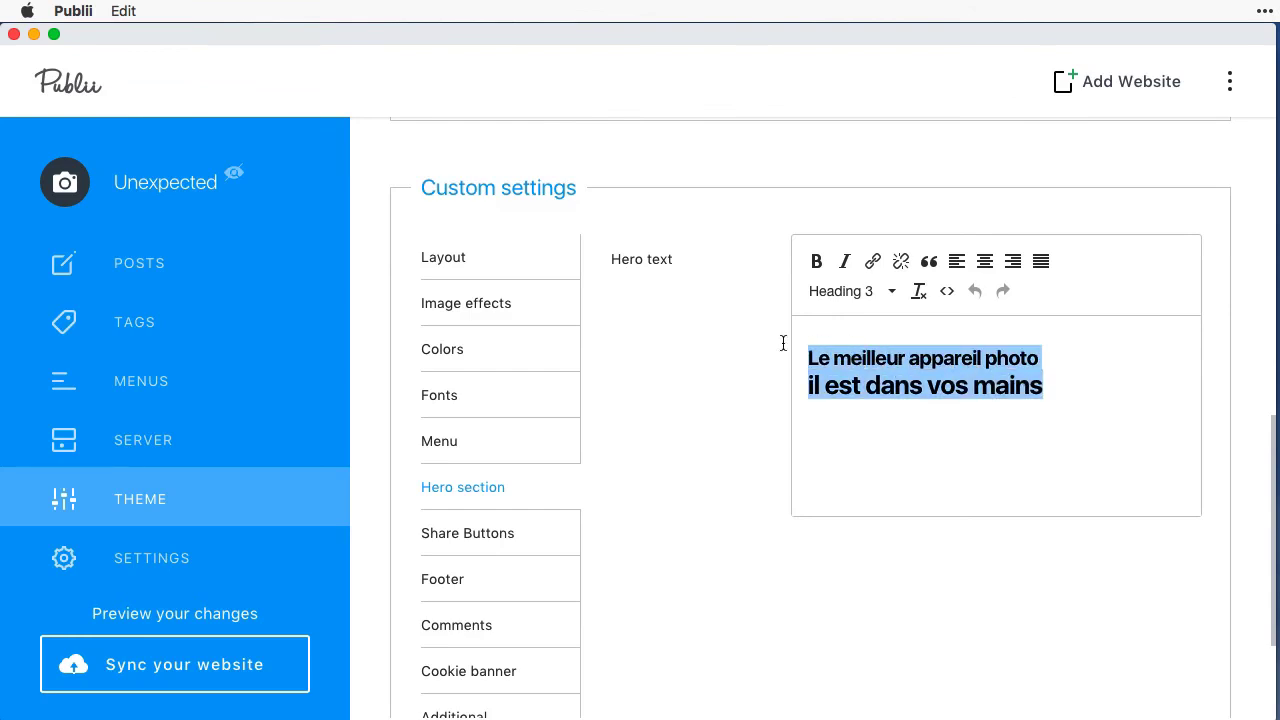
scroll(757, 364, down, 4)
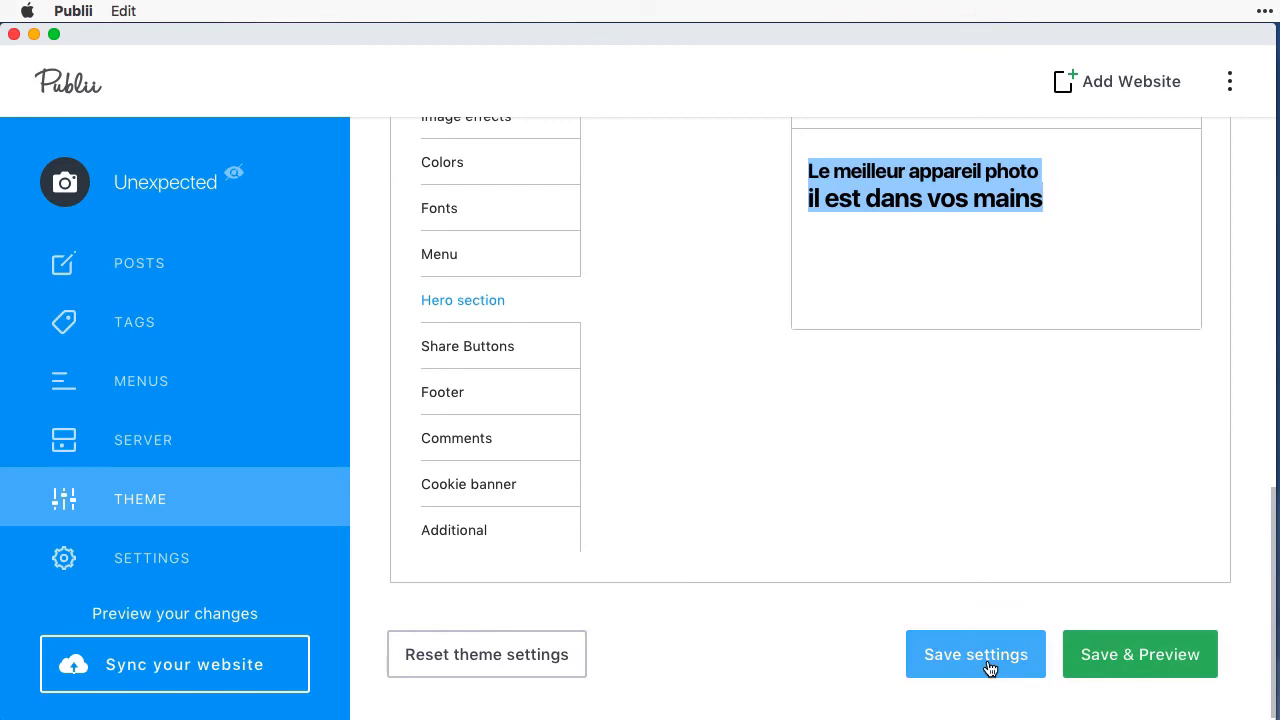
click(1120, 668)
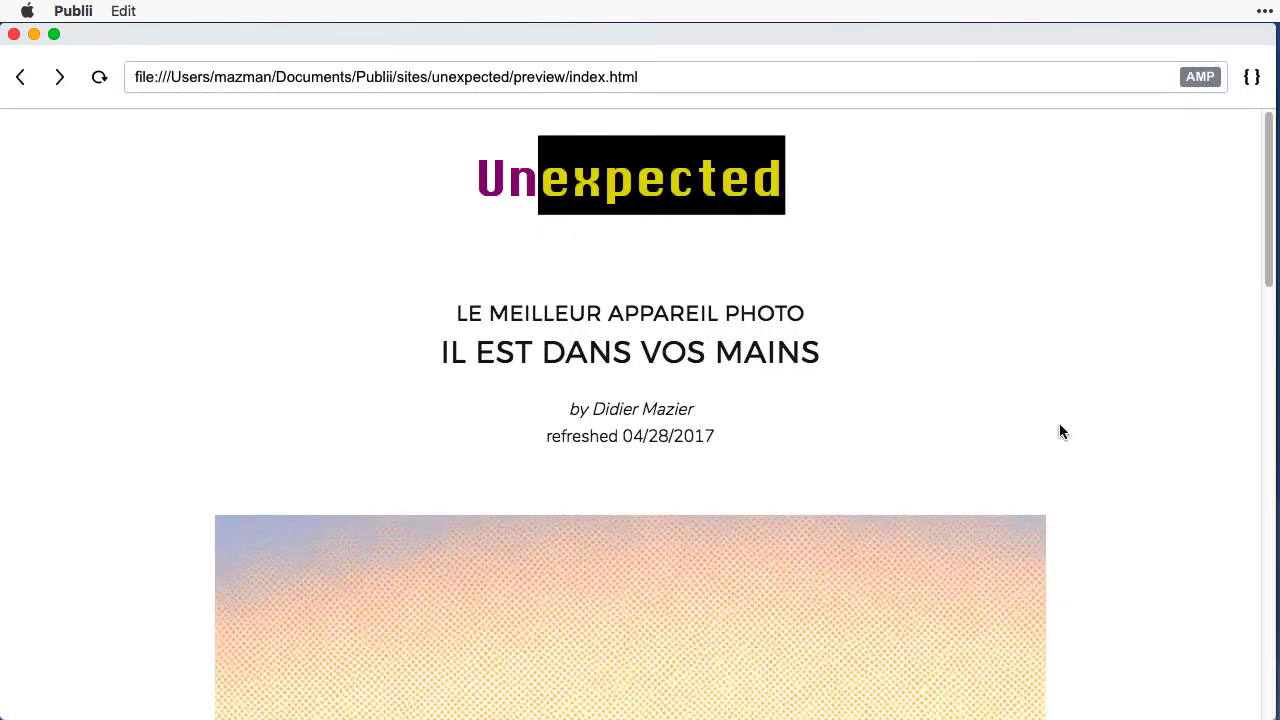
scroll(883, 300, down, 1)
scroll(829, 231, up, 1)
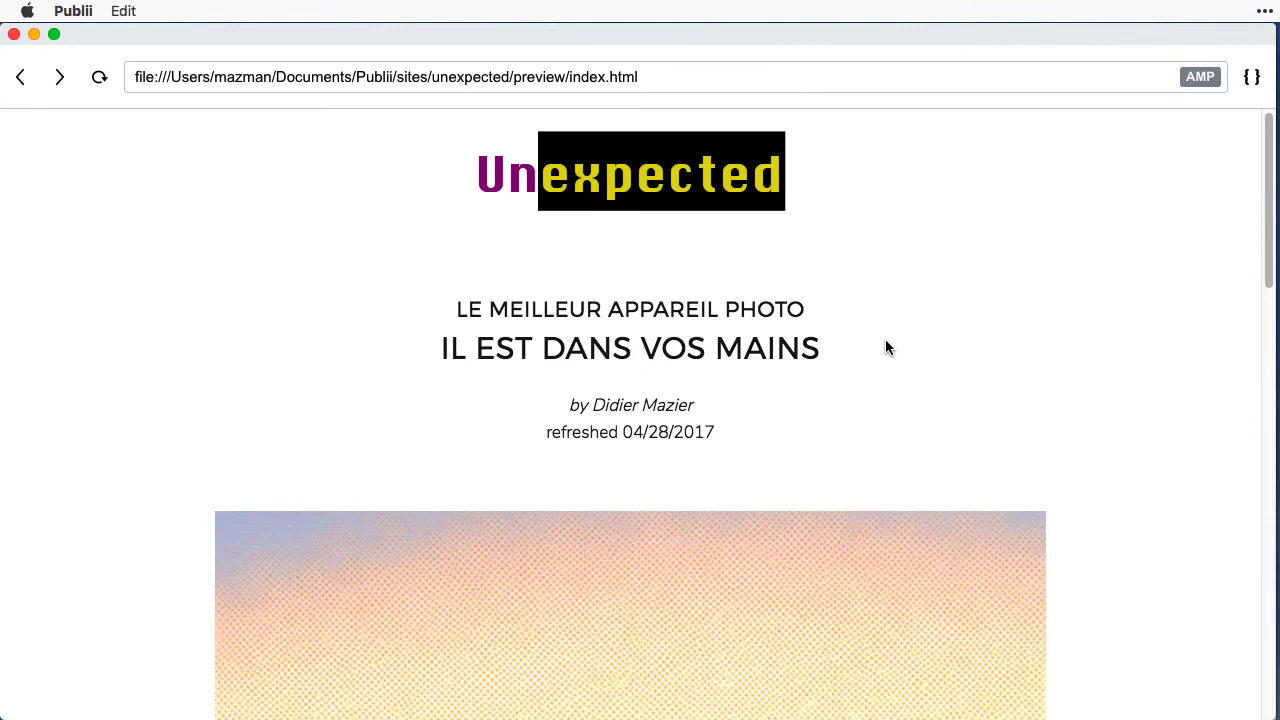
scroll(886, 347, down, 10)
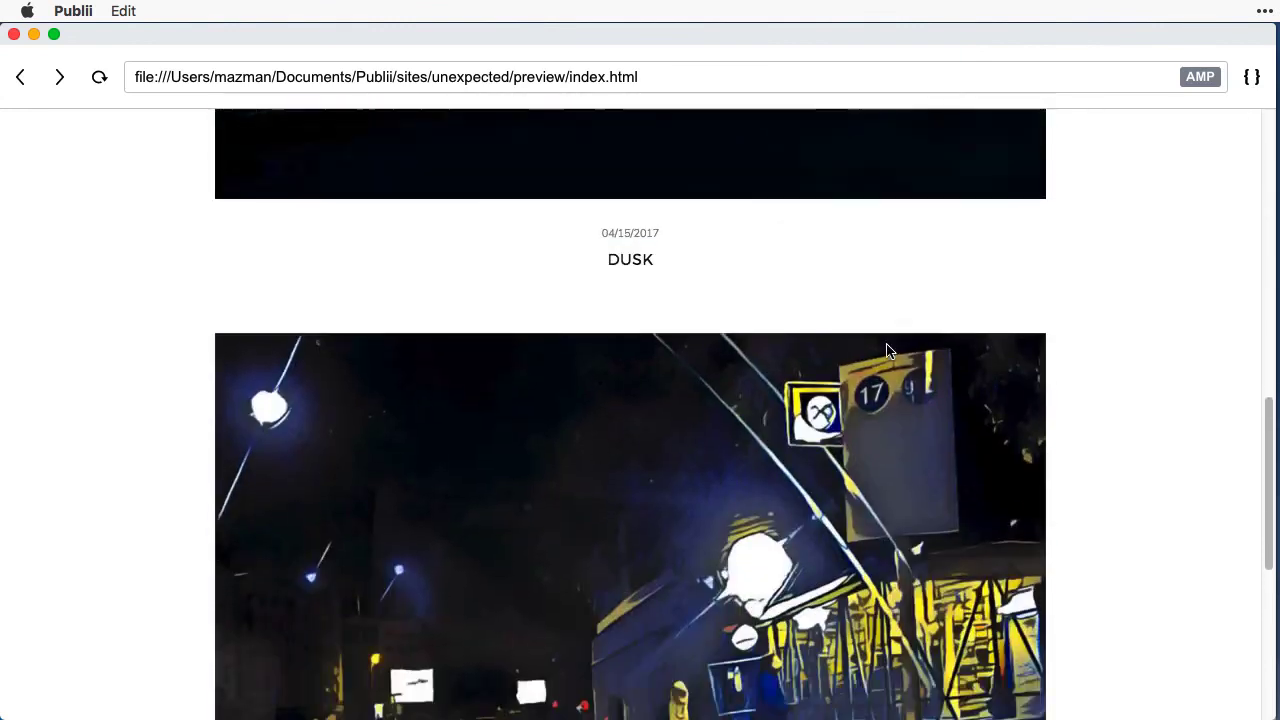
click(13, 35)
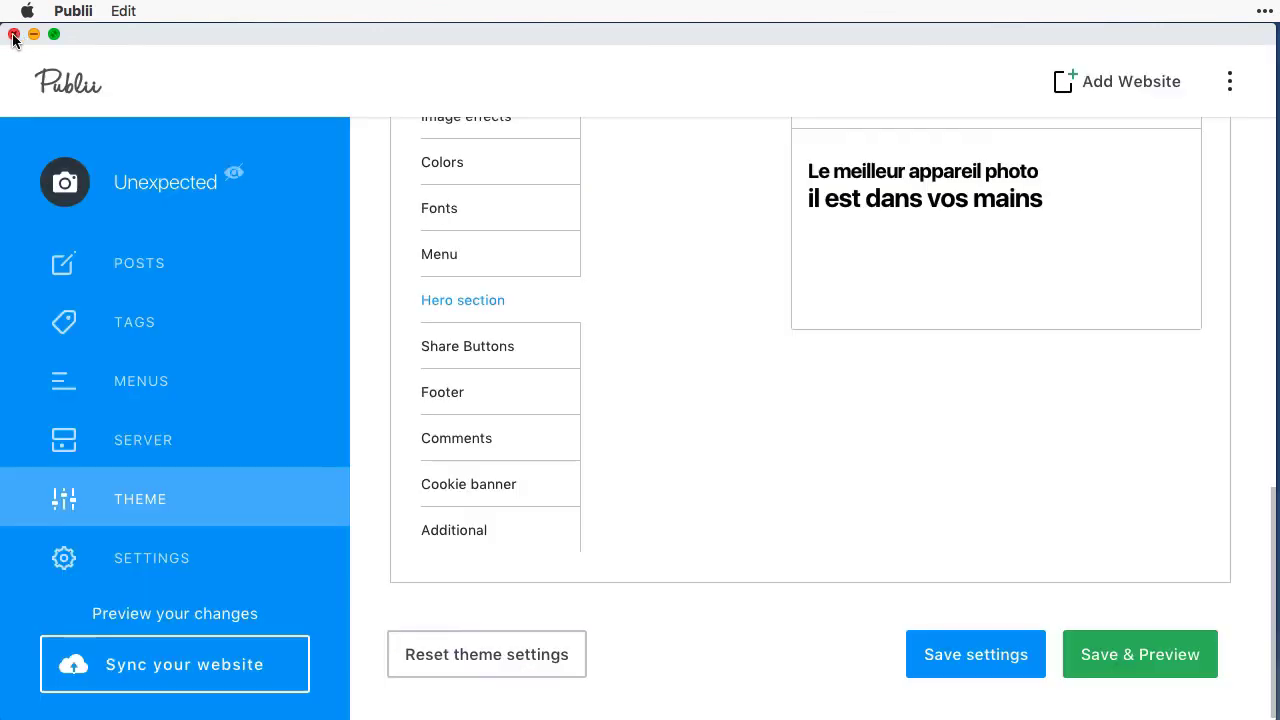
Review the destination server settings, from domain, protocol and port through server, username and password to the remote path
click(195, 445)
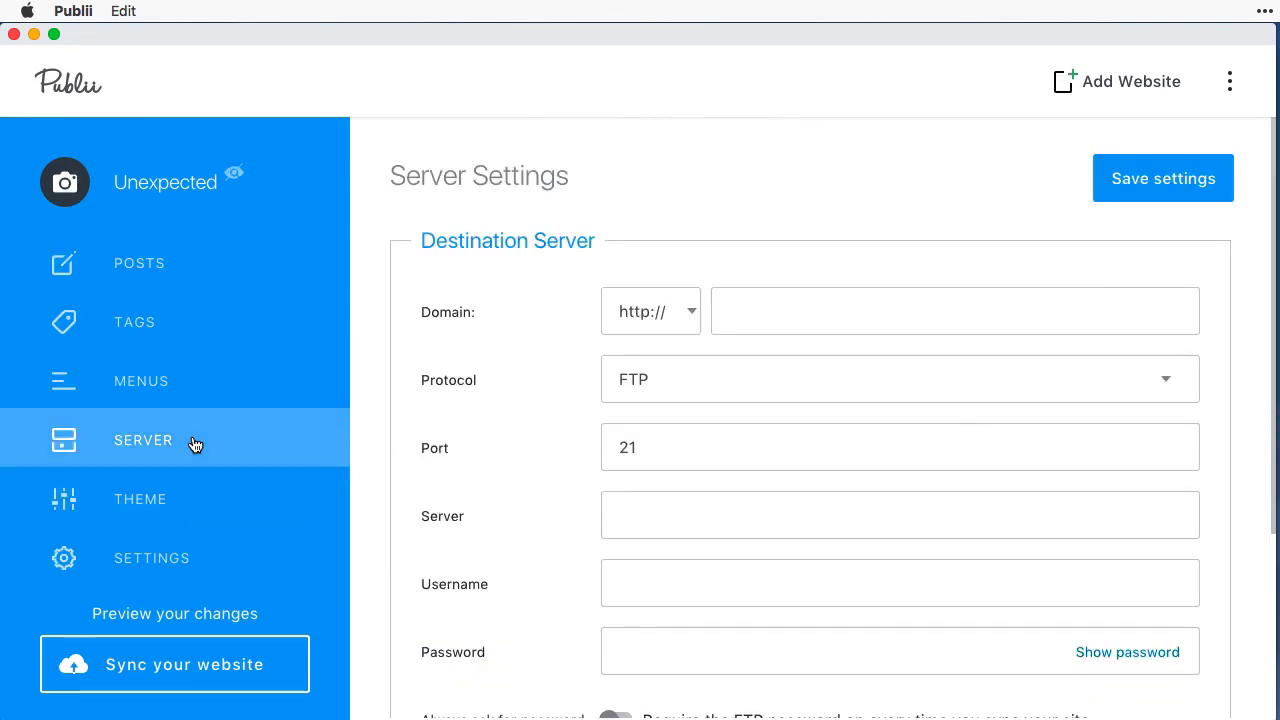
click(767, 306)
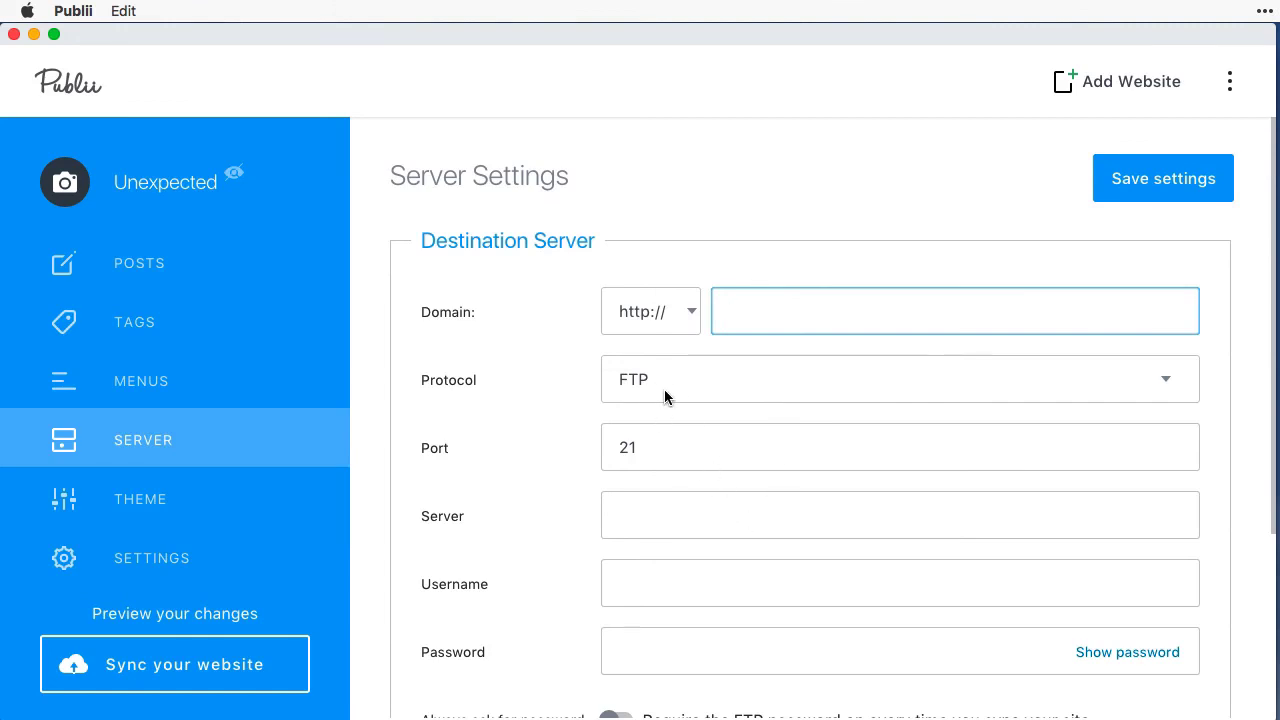
click(676, 516)
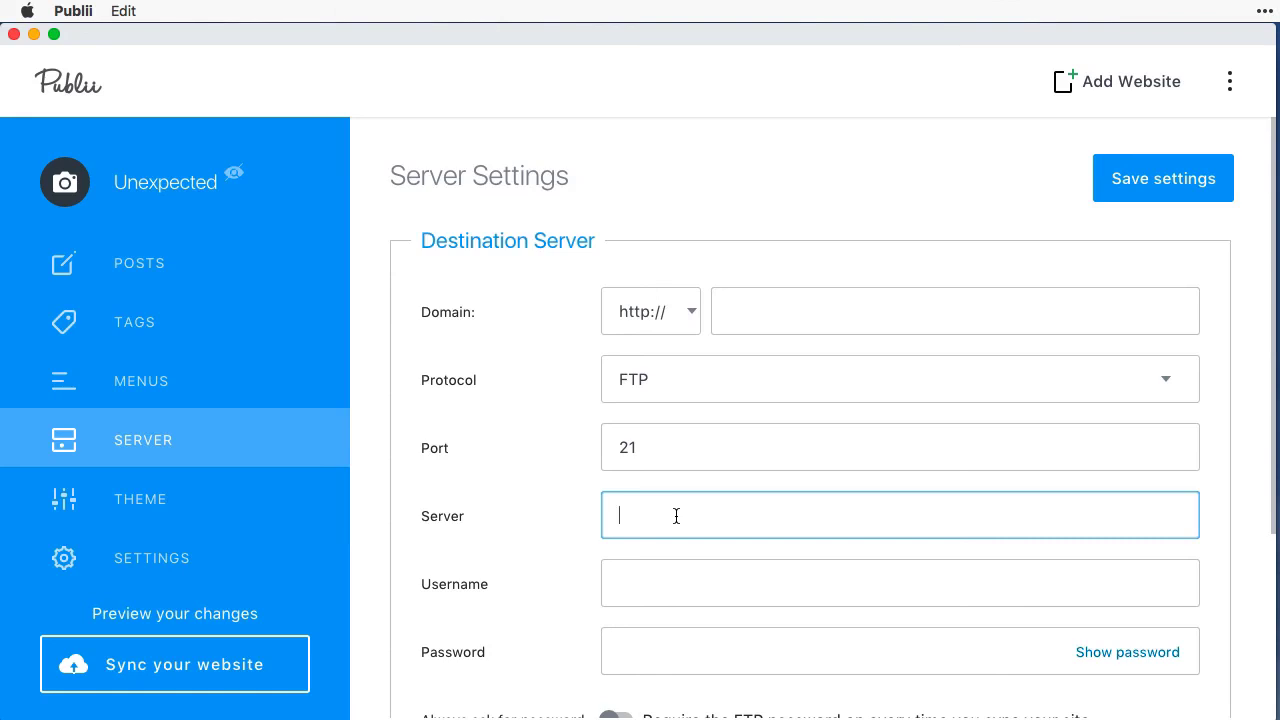
click(651, 577)
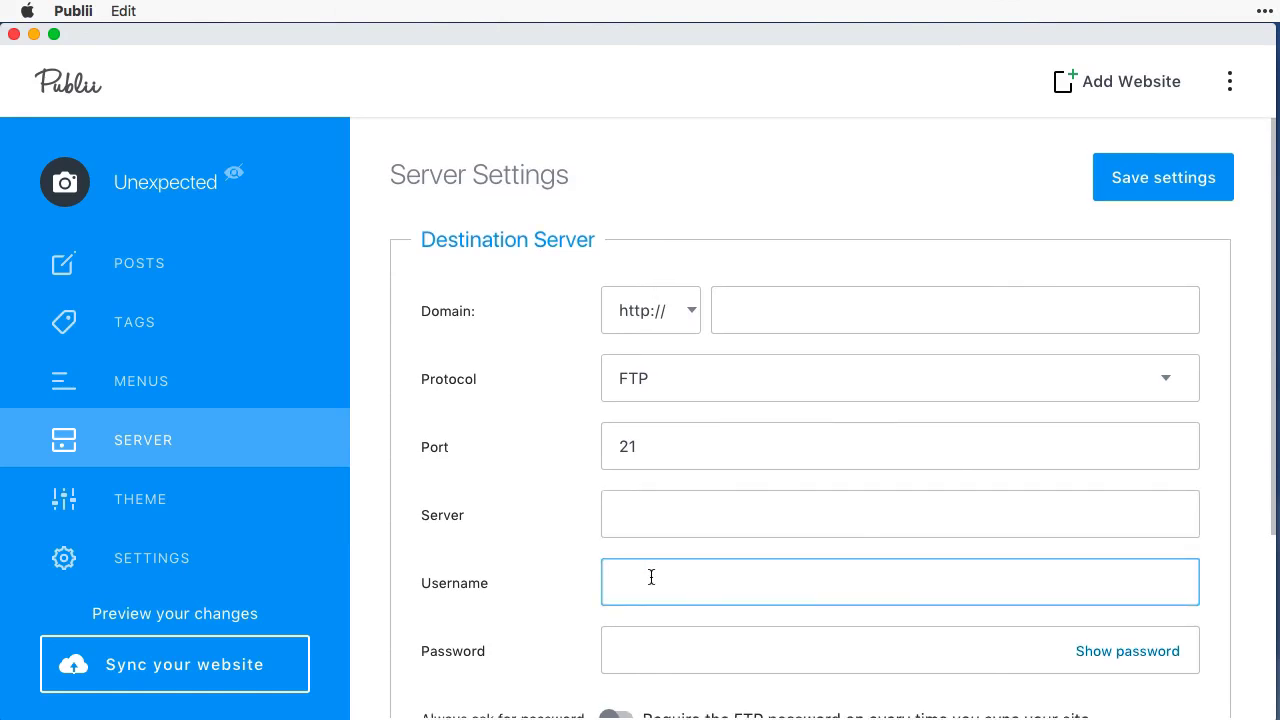
click(646, 656)
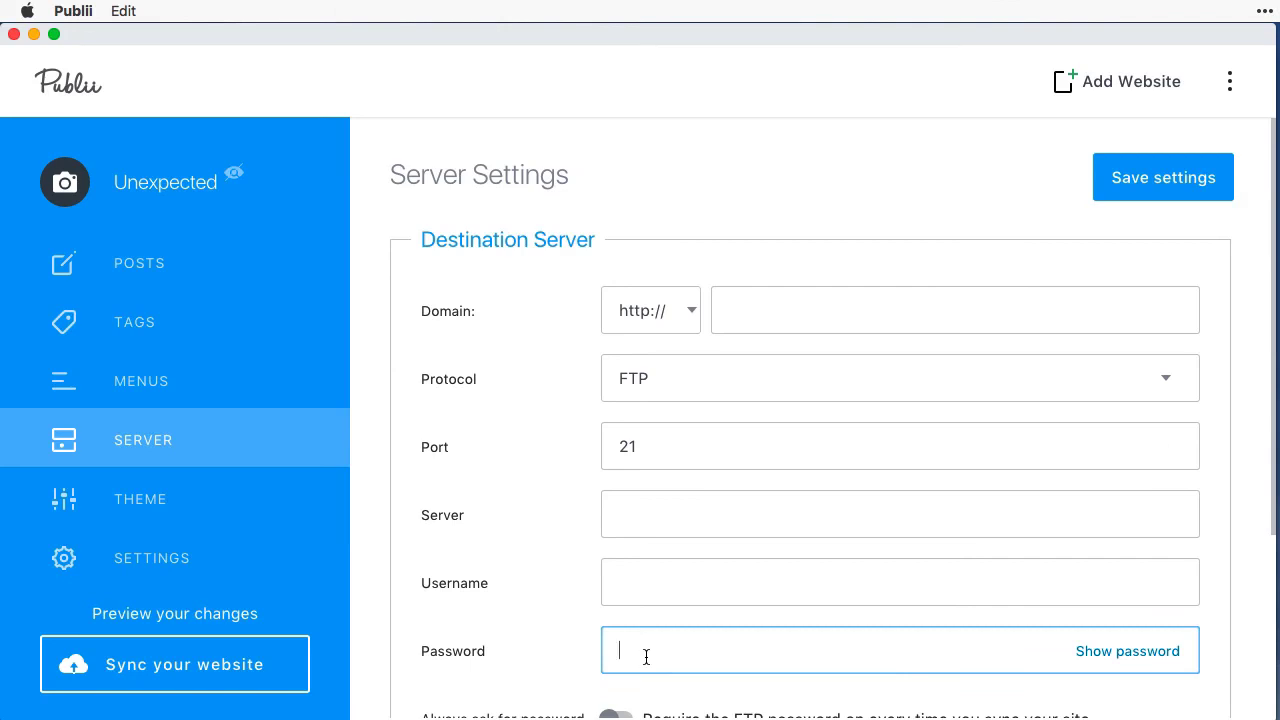
scroll(742, 460, down, 5)
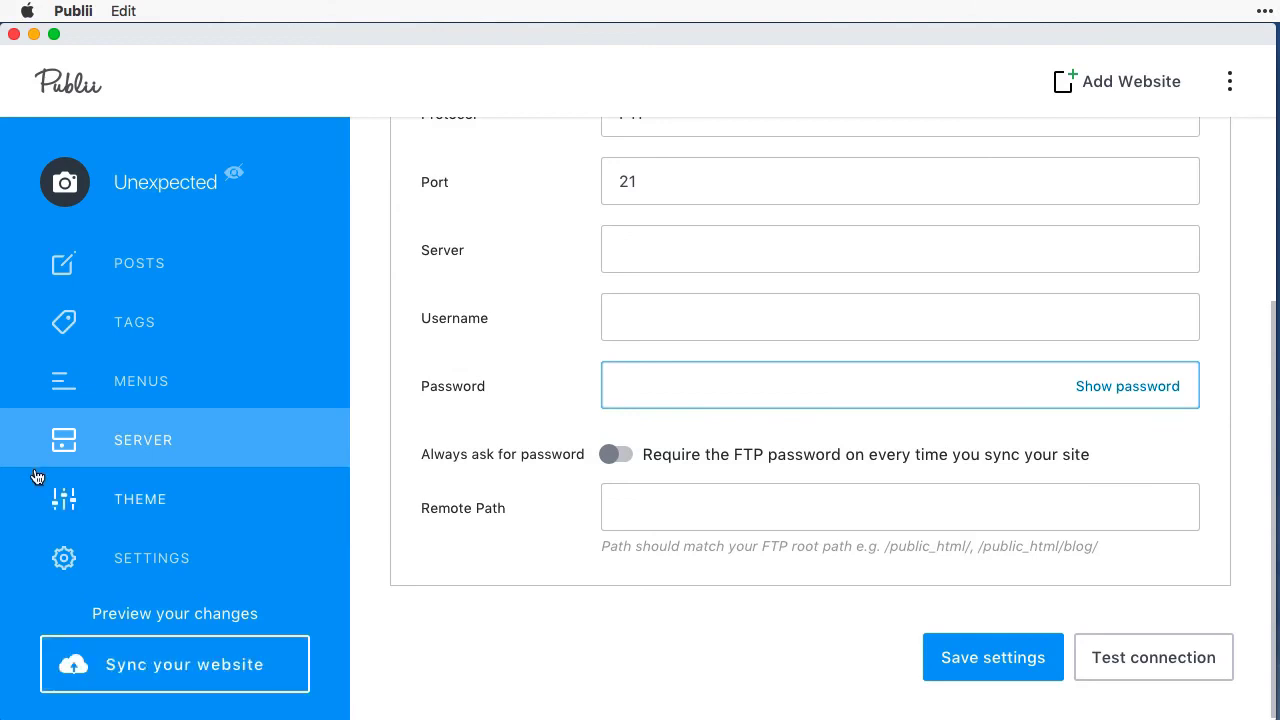
Look through the website's Menus, Tags and Posts sections
click(121, 390)
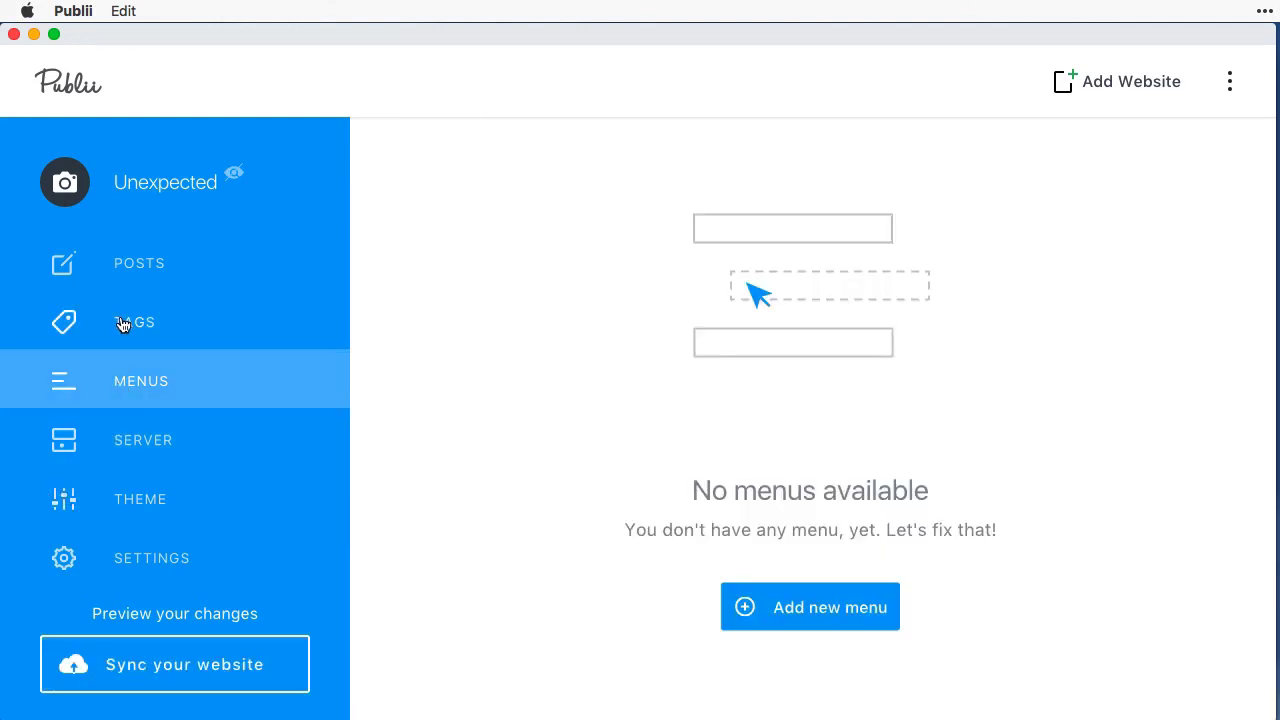
click(122, 324)
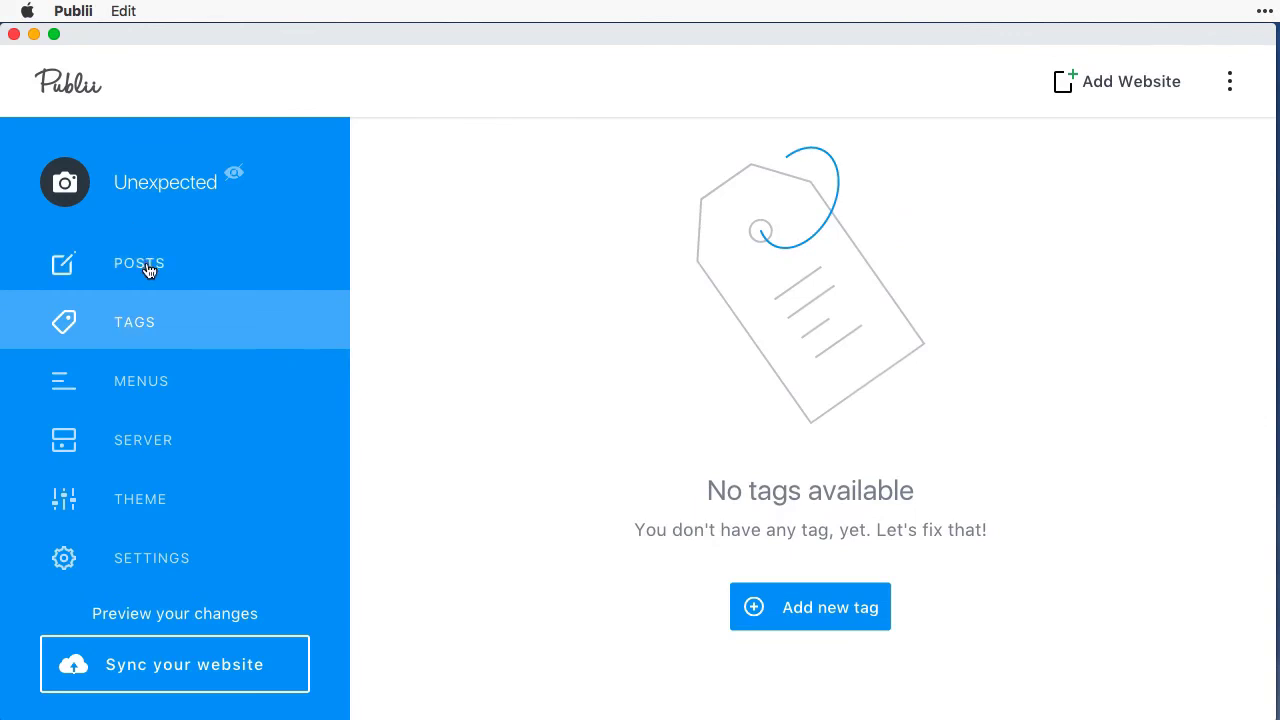
click(146, 268)
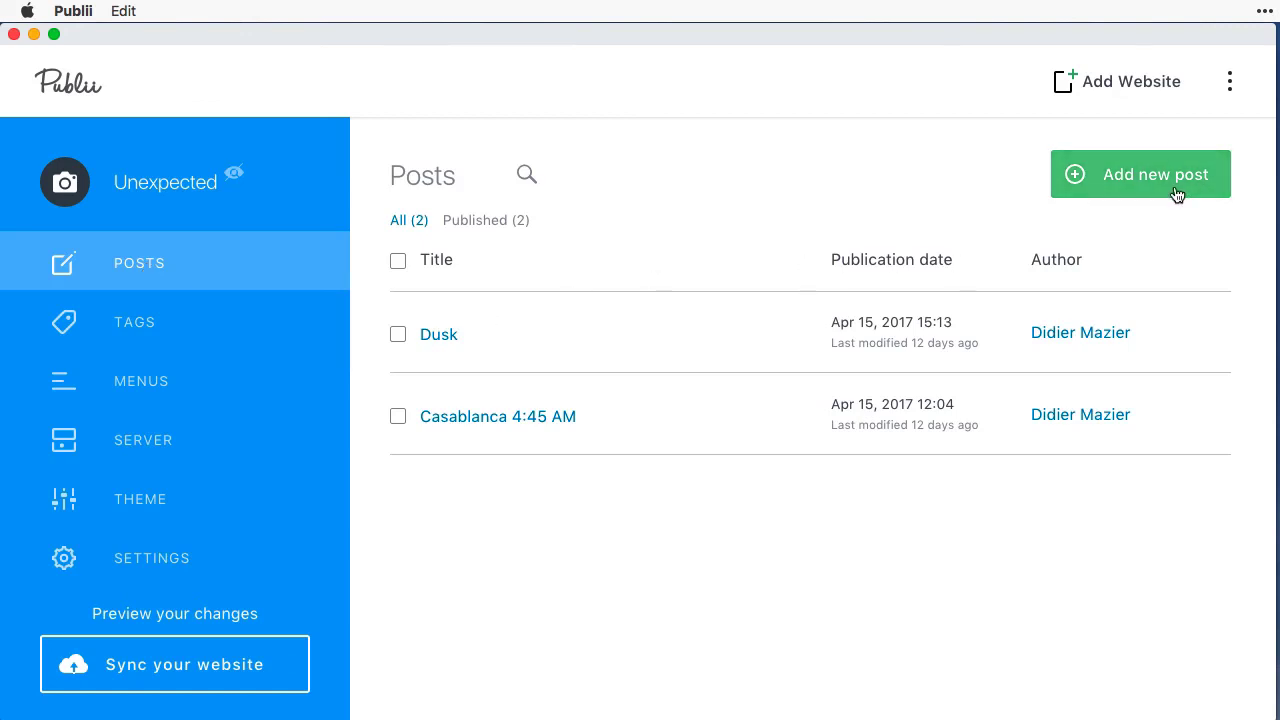
Open the Dusk post for editing and preview its page down to the featured image caption
click(443, 337)
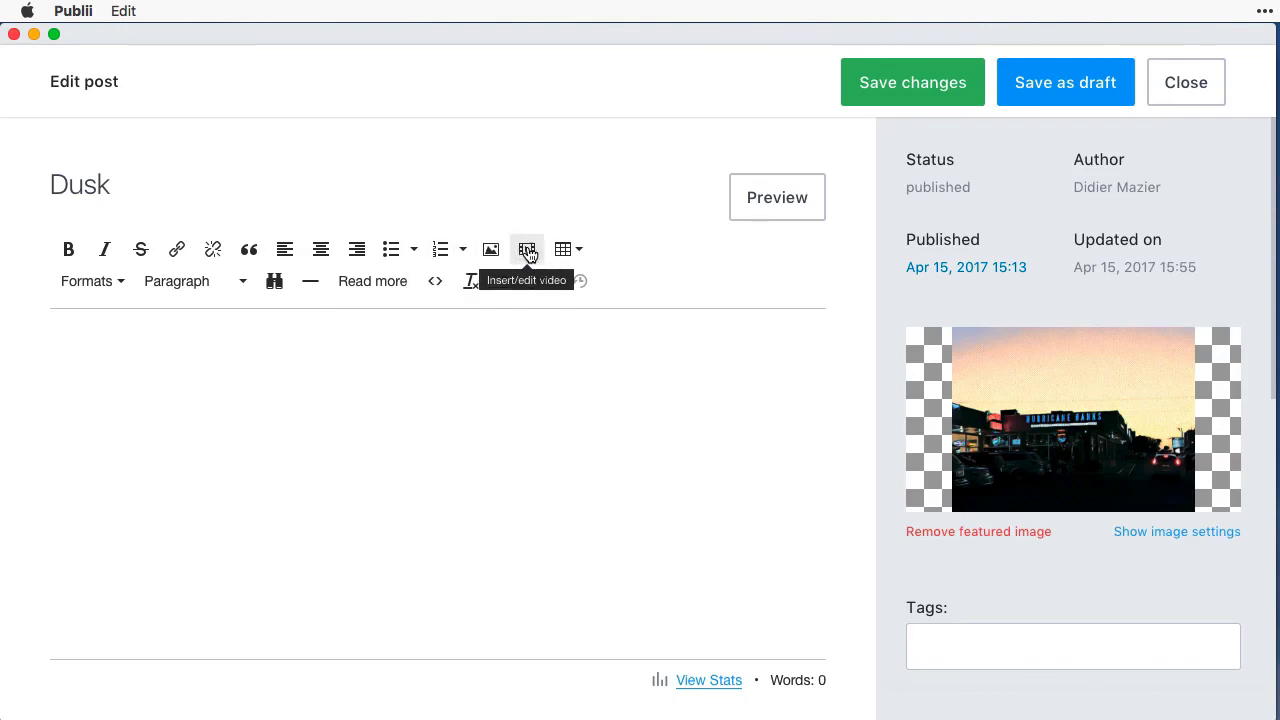
click(758, 203)
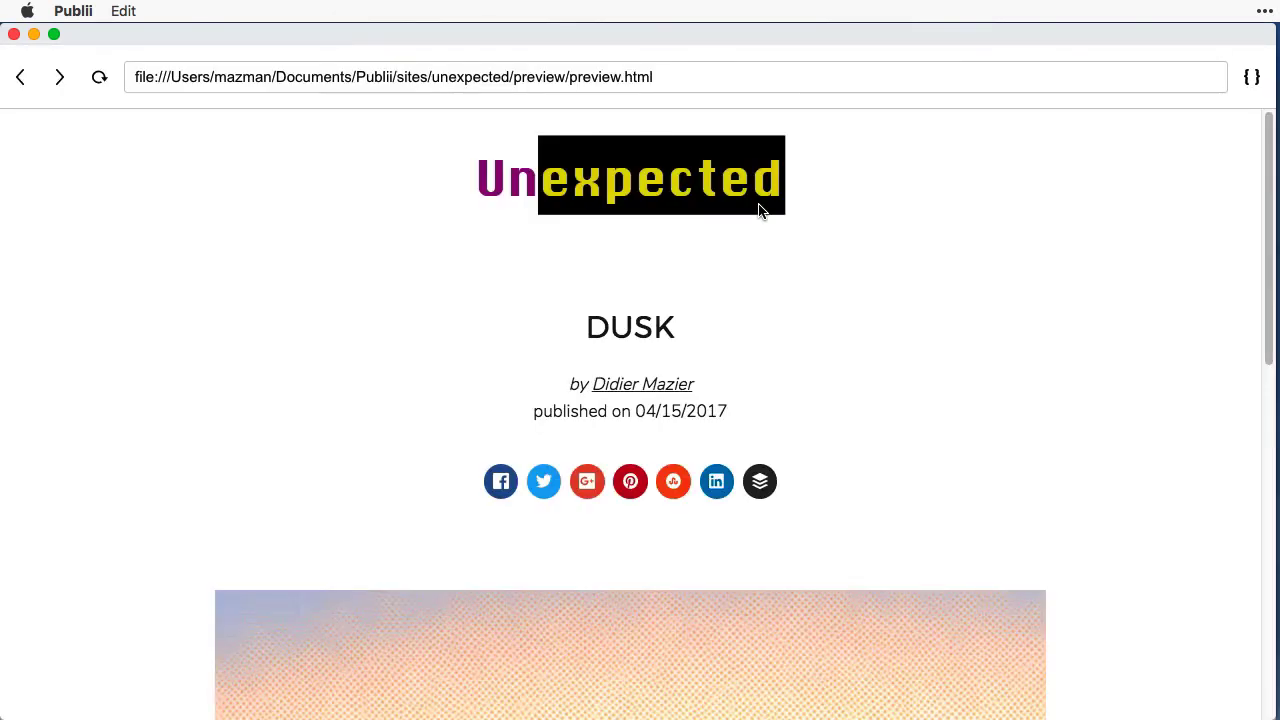
scroll(1016, 256, down, 10)
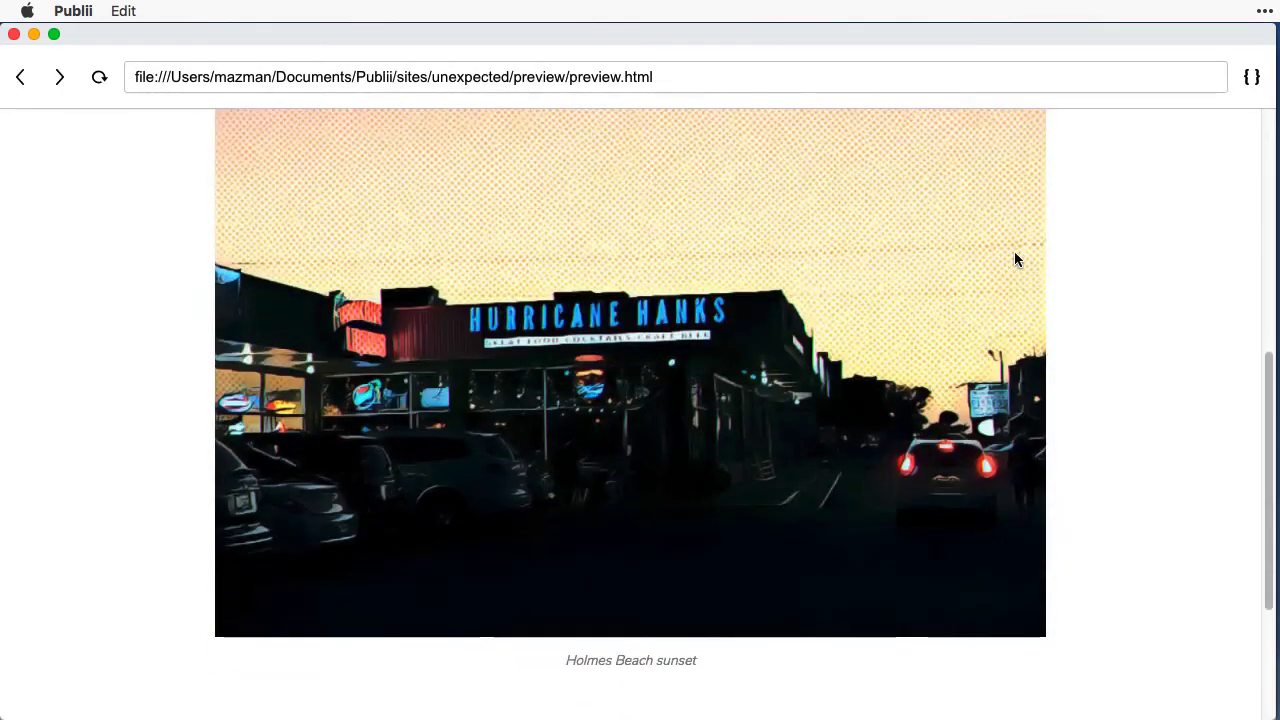